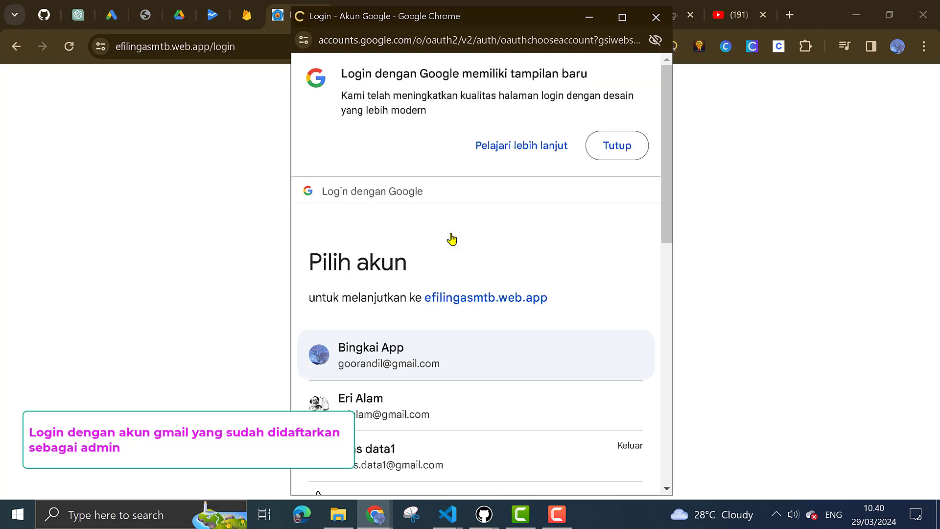
# Sign in to Efiling - ASMTB with the admin account from the Google account chooser
pyautogui.scroll(-2, 546, 314)
pyautogui.scroll(-5, 547, 313)
pyautogui.scroll(3, 519, 273)
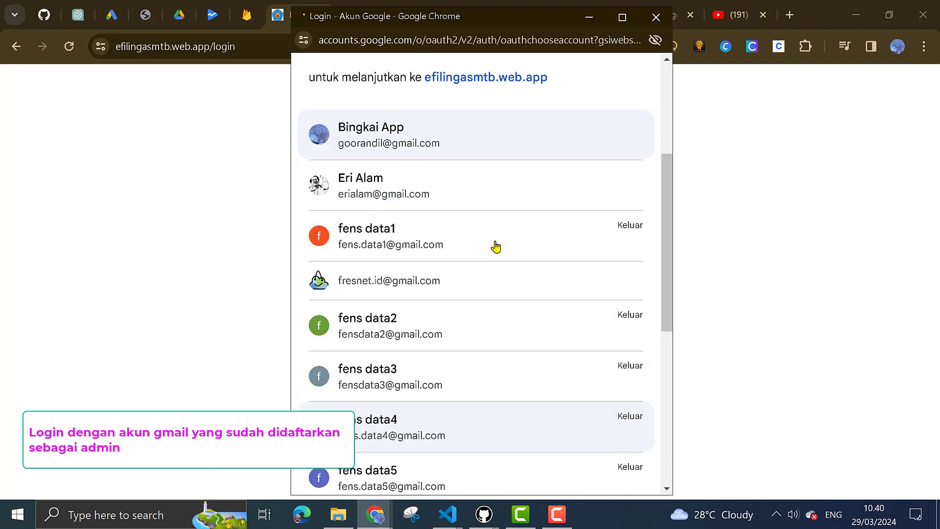
pyautogui.click(392, 142)
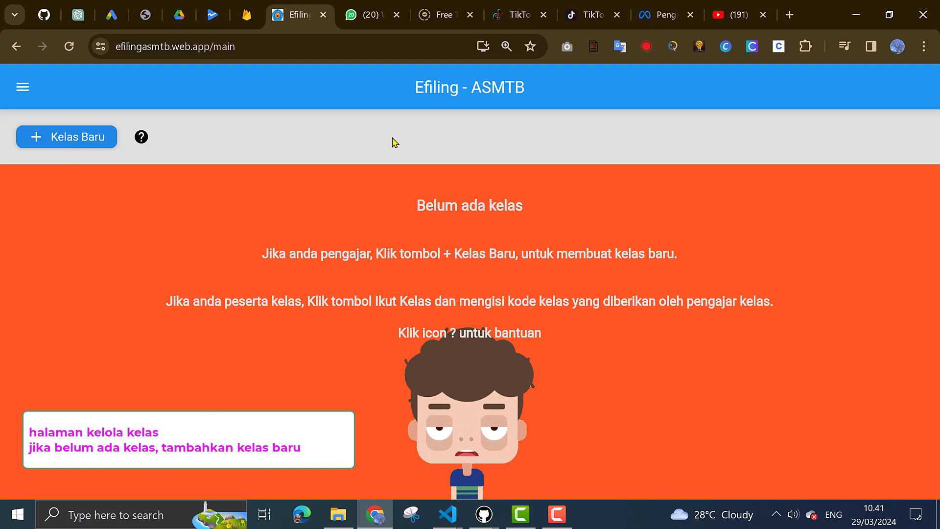
# Create class 'Kelas 3A' with description 'Semester 2 - 2024' and acknowledge the confirmation
pyautogui.click(77, 144)
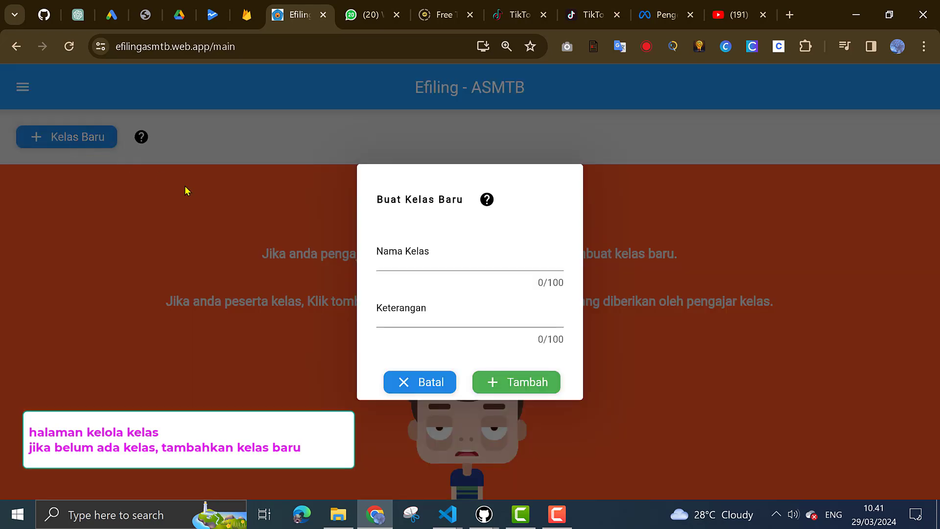
pyautogui.click(397, 253)
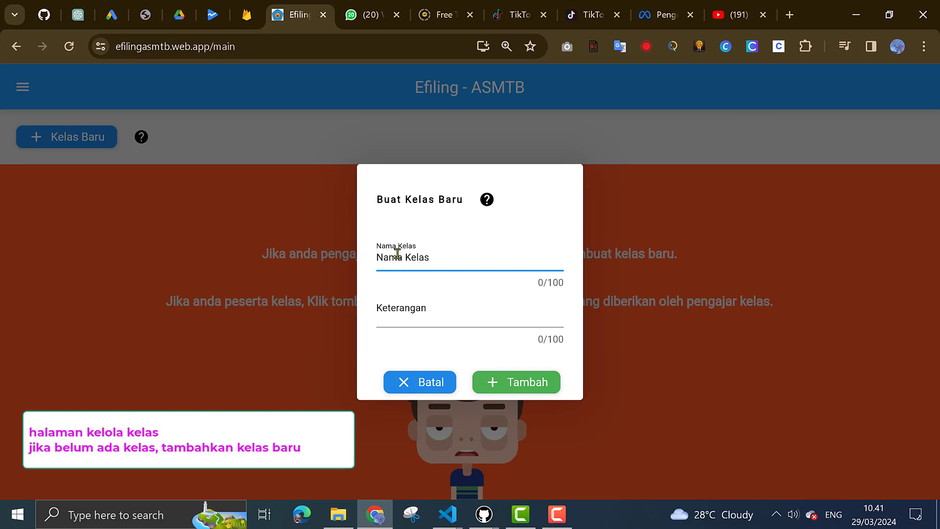
pyautogui.write('Kelas')
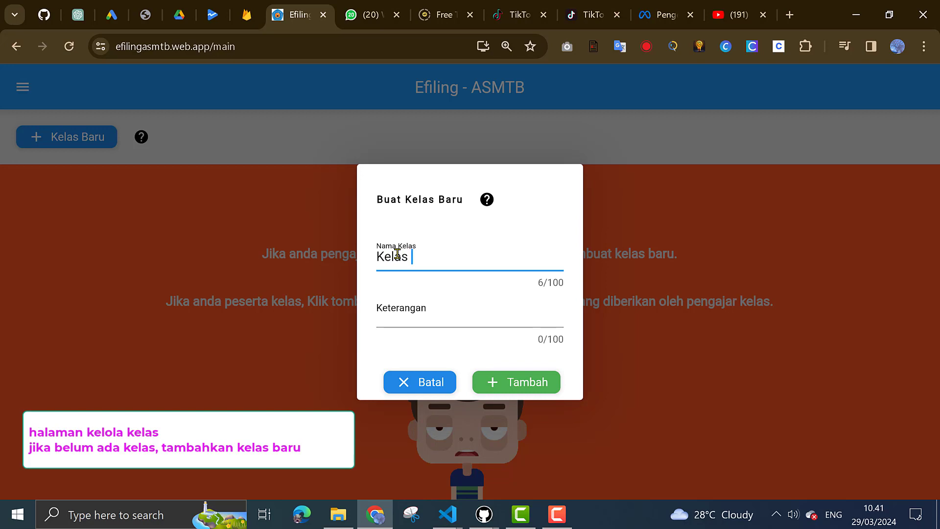
pyautogui.write(' 3A')
pyautogui.click(397, 307)
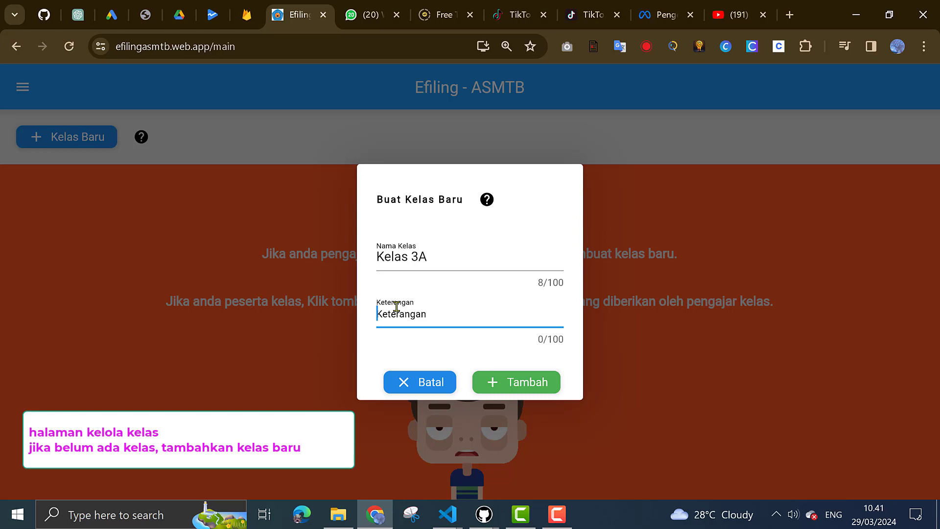
pyautogui.write('Semester 2')
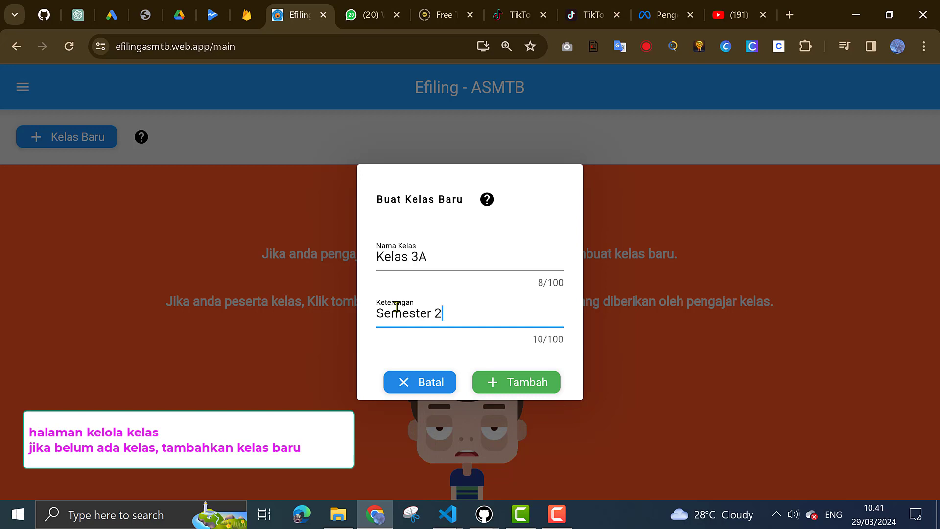
pyautogui.write(' - 2024')
pyautogui.click(516, 387)
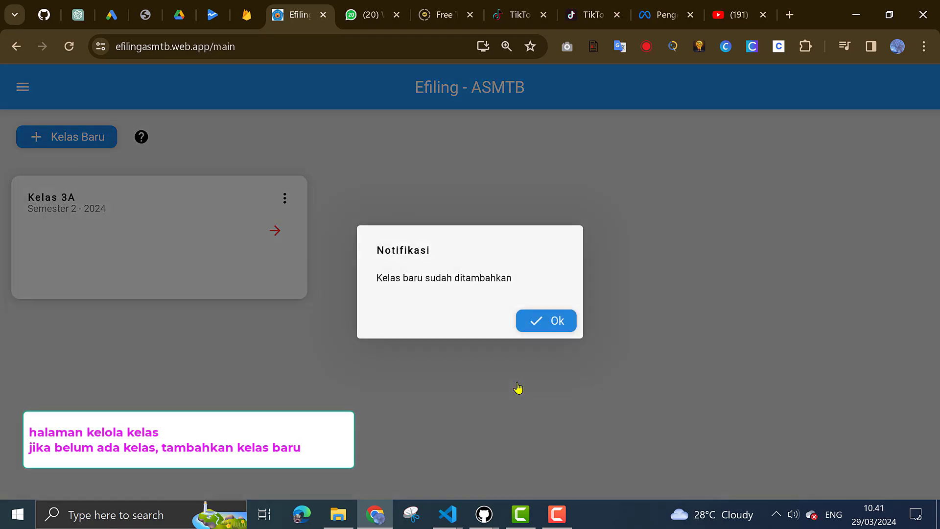
pyautogui.click(544, 328)
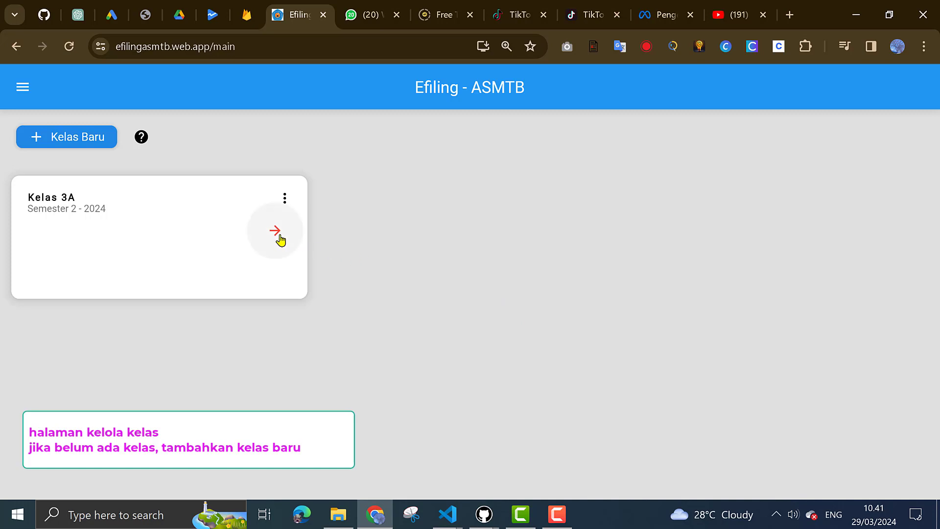
# Re-save Kelas 3A through its Edit form, keeping the 'Semester 2 - 2024' description unchanged
pyautogui.click(286, 202)
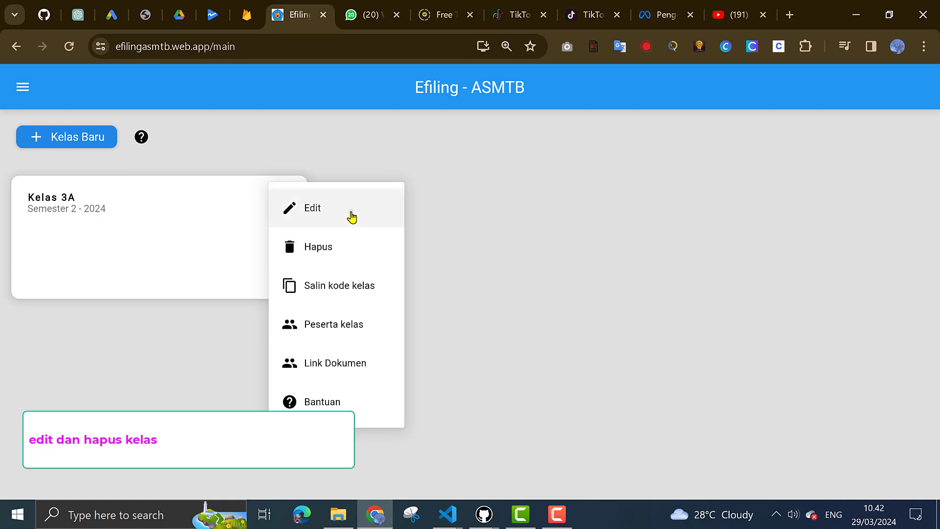
pyautogui.click(352, 217)
pyautogui.click(439, 303)
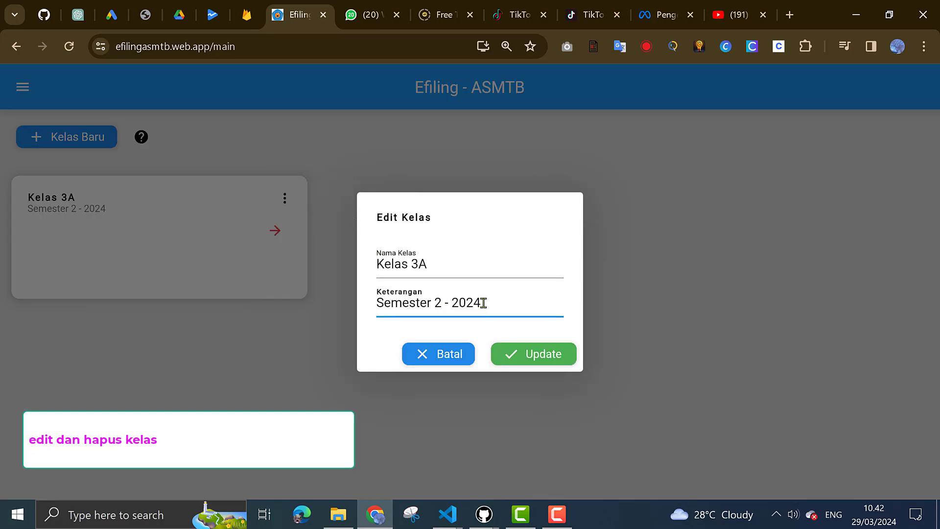
pyautogui.click(527, 356)
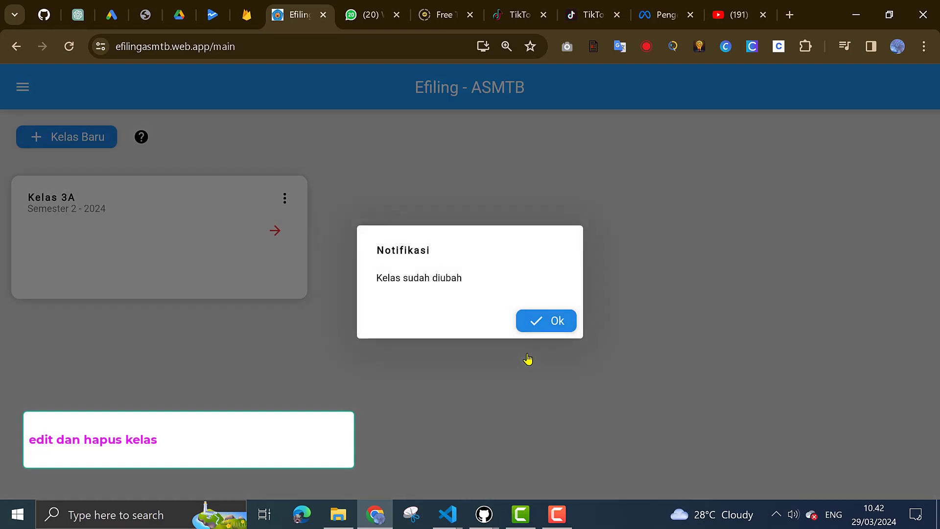
pyautogui.click(532, 321)
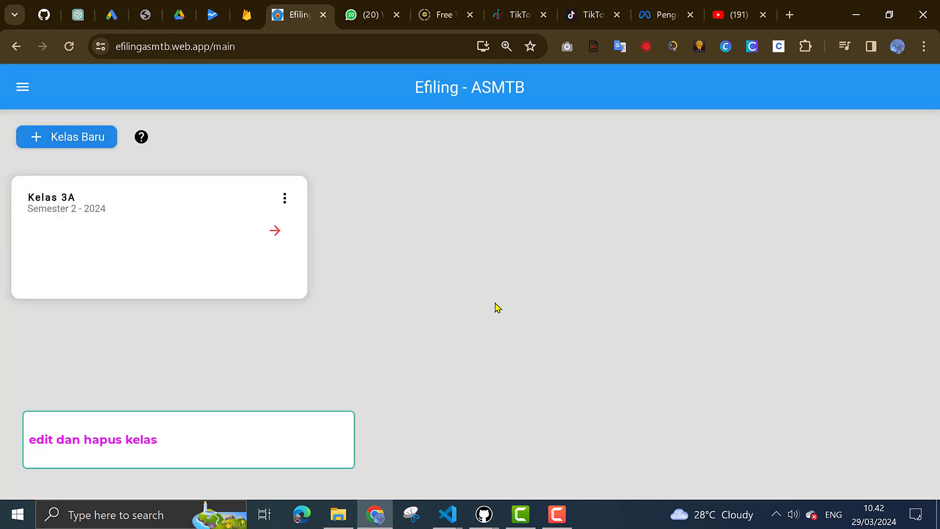
pyautogui.click(285, 201)
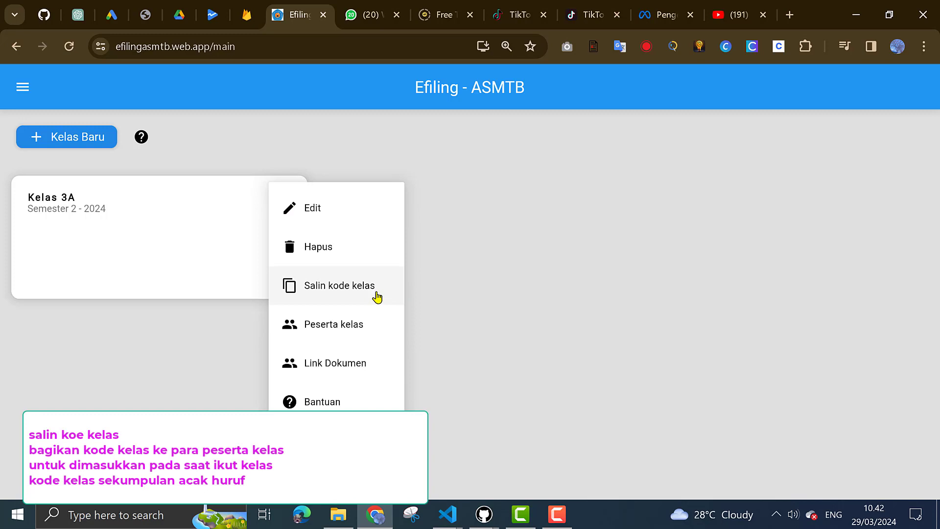
# Copy the Kelas 3A class code and paste it into the Notepad++ note
pyautogui.click(377, 295)
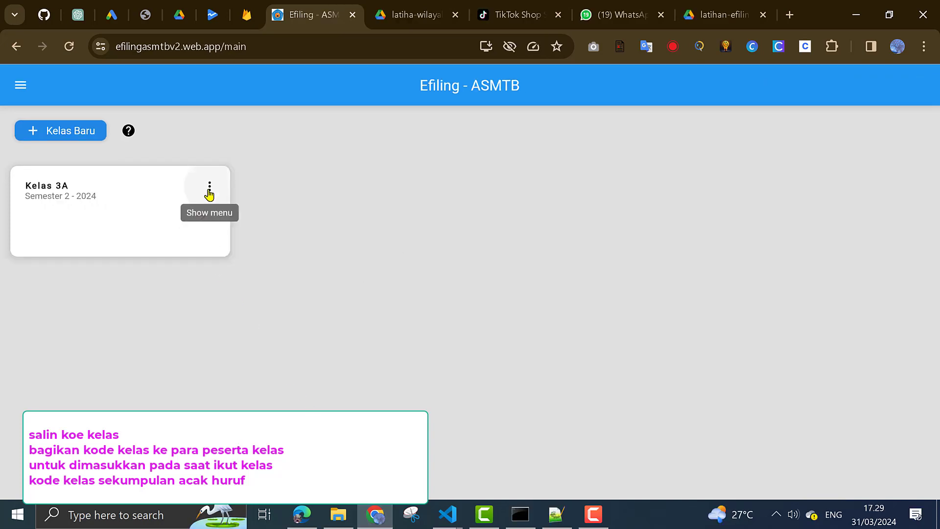
pyautogui.click(209, 188)
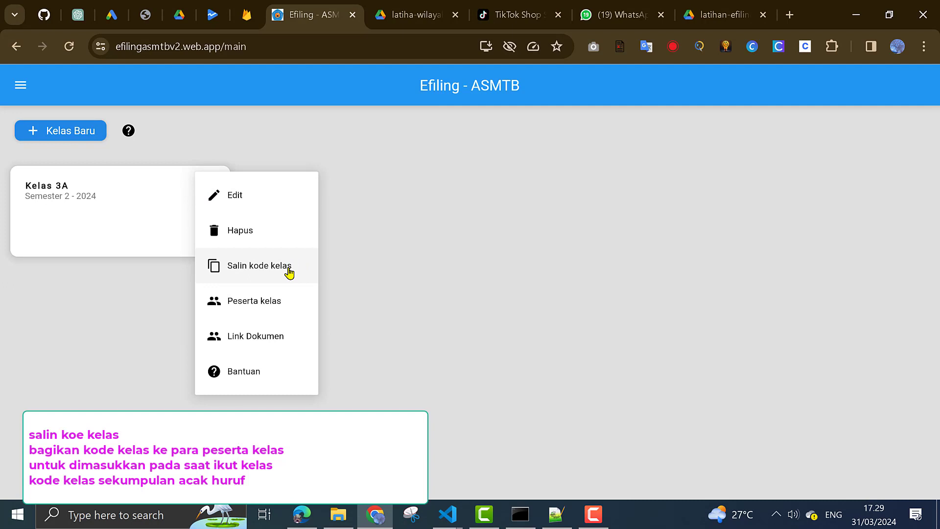
pyautogui.click(289, 269)
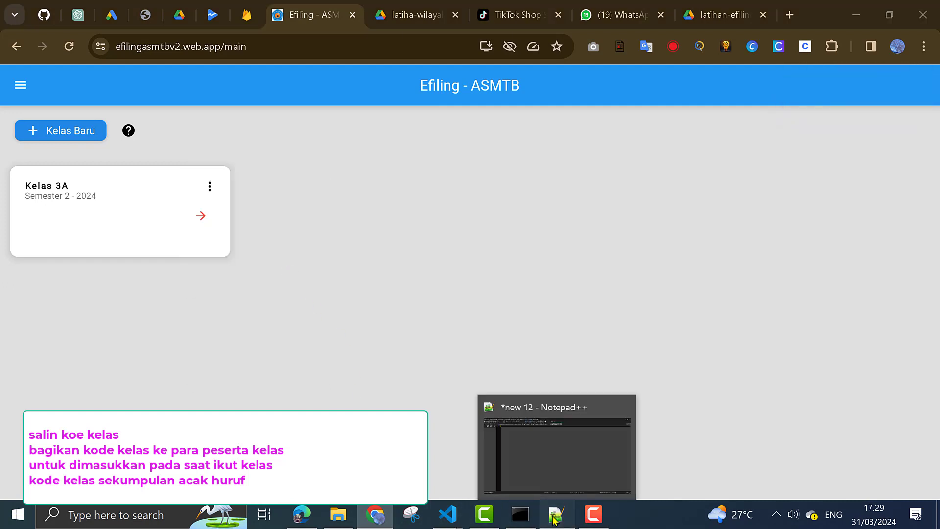
pyautogui.click(554, 519)
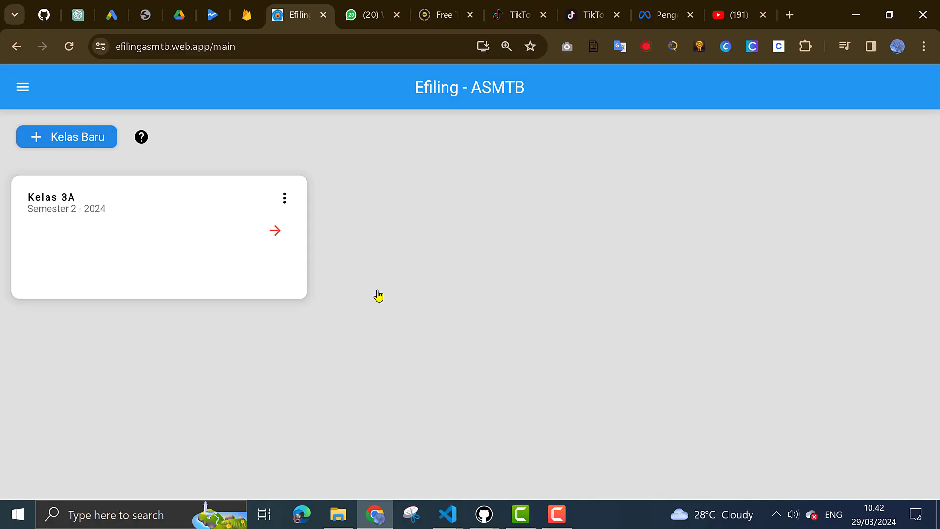
# Check Kelas 3A's empty participant list, then go to its Link Dokumen settings
pyautogui.click(290, 204)
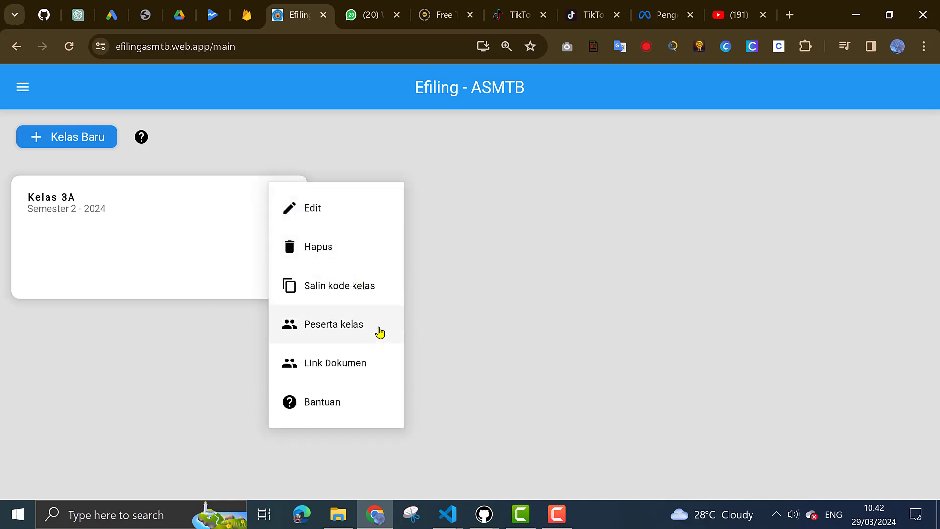
pyautogui.click(379, 330)
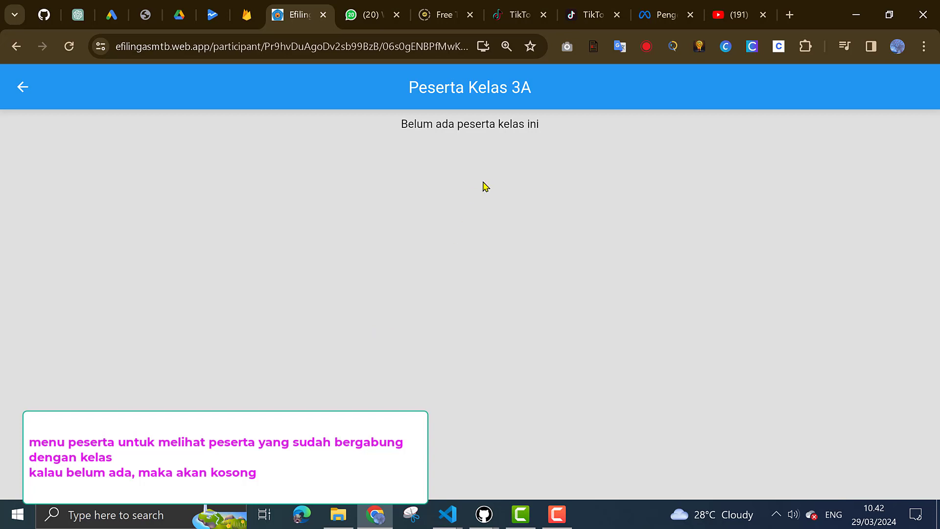
pyautogui.click(22, 88)
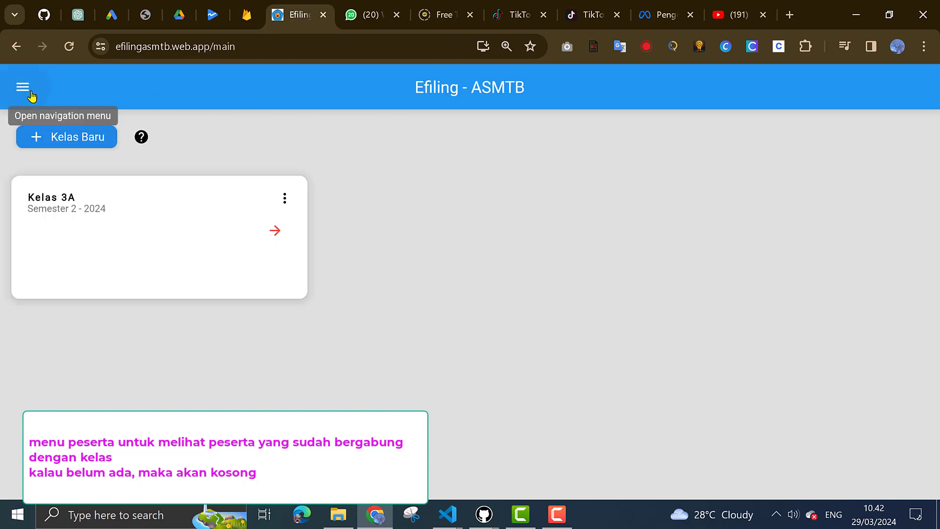
pyautogui.click(289, 201)
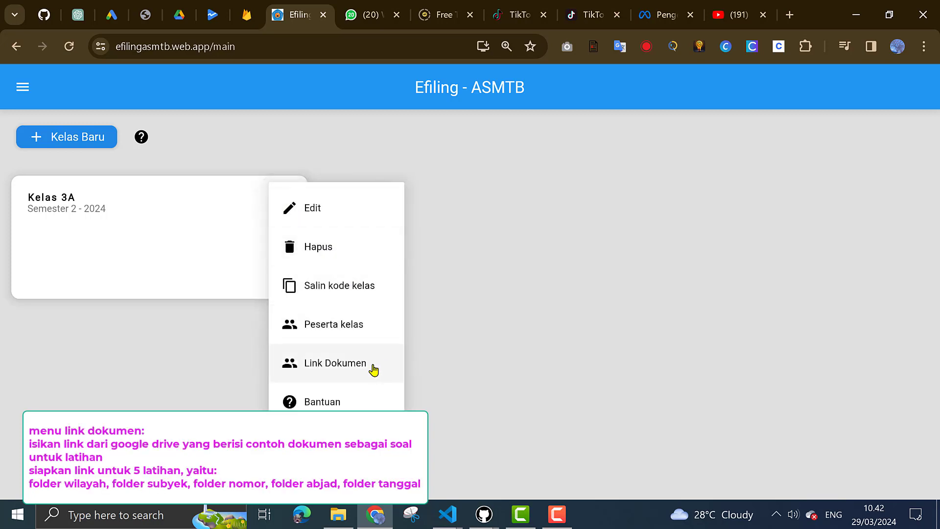
pyautogui.click(371, 368)
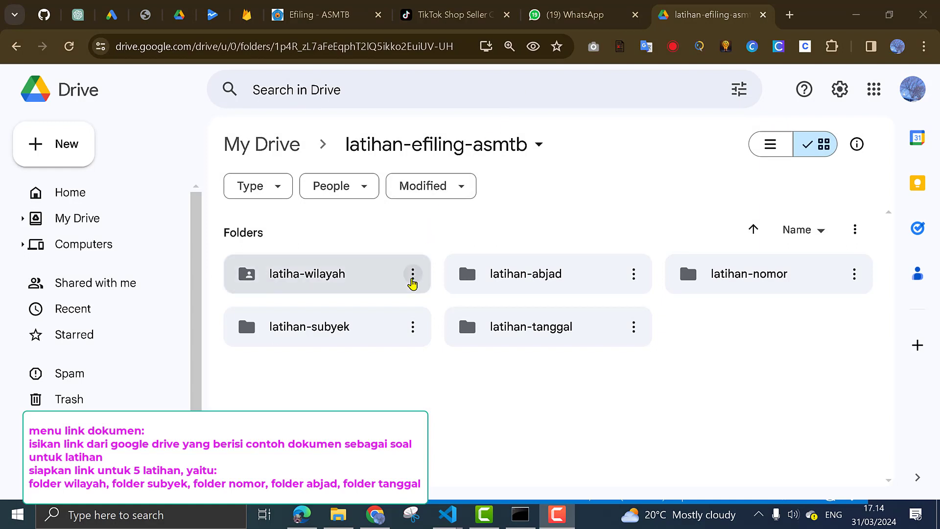
# Copy the viewer link for the latiha-wilayah Drive folder from its Share dialog
pyautogui.click(413, 283)
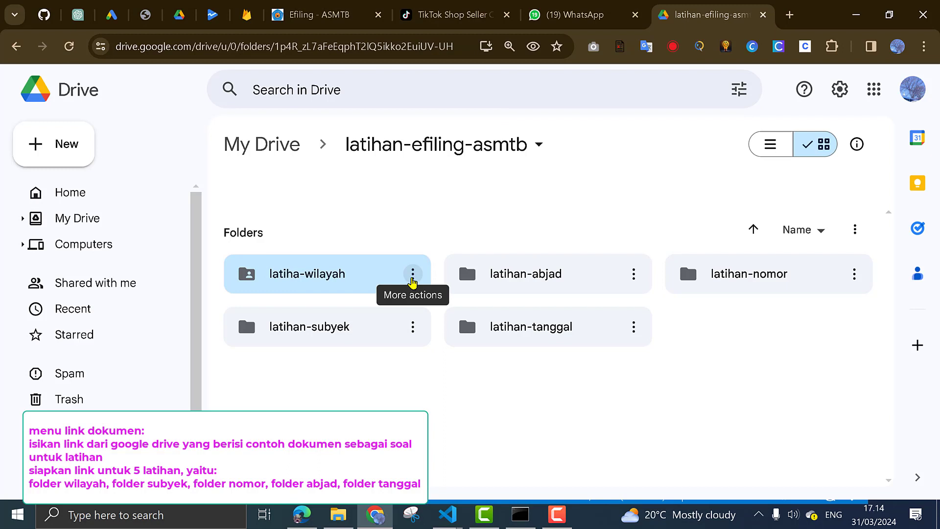
pyautogui.click(413, 273)
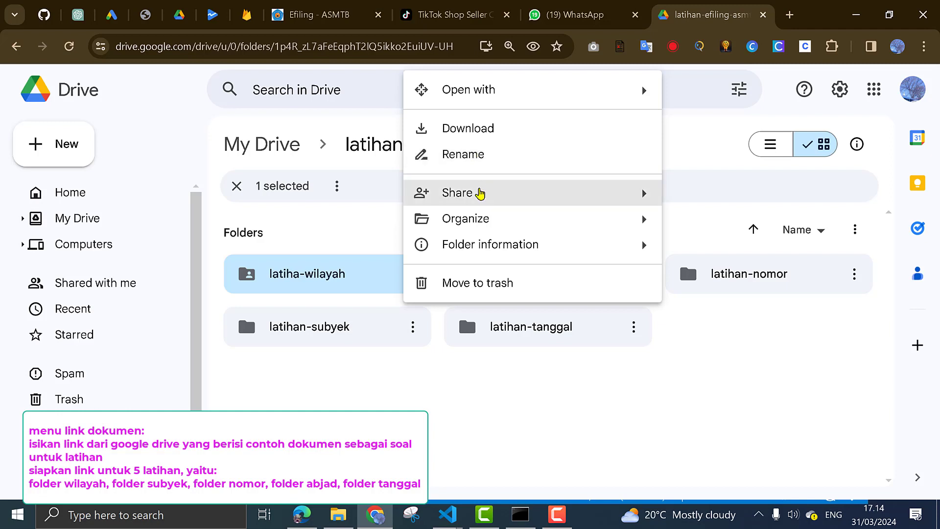
pyautogui.moveTo(479, 192)
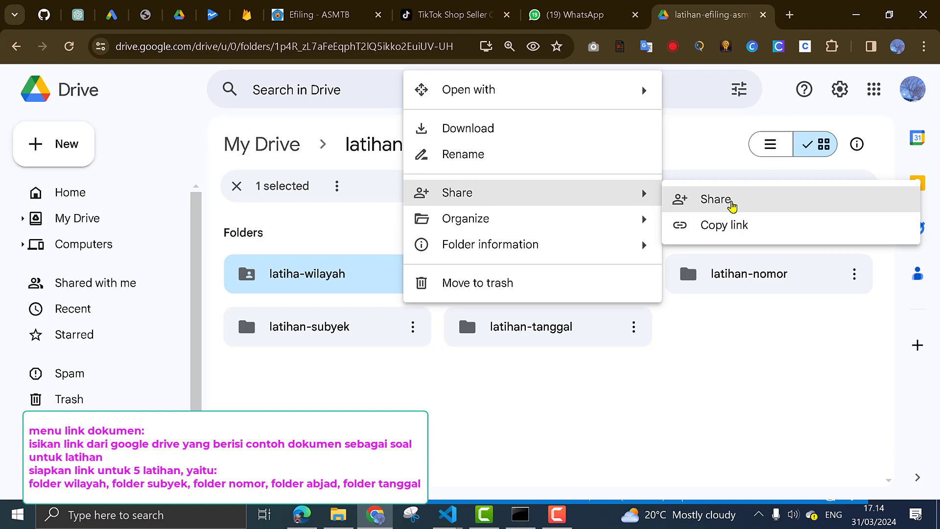
pyautogui.click(732, 204)
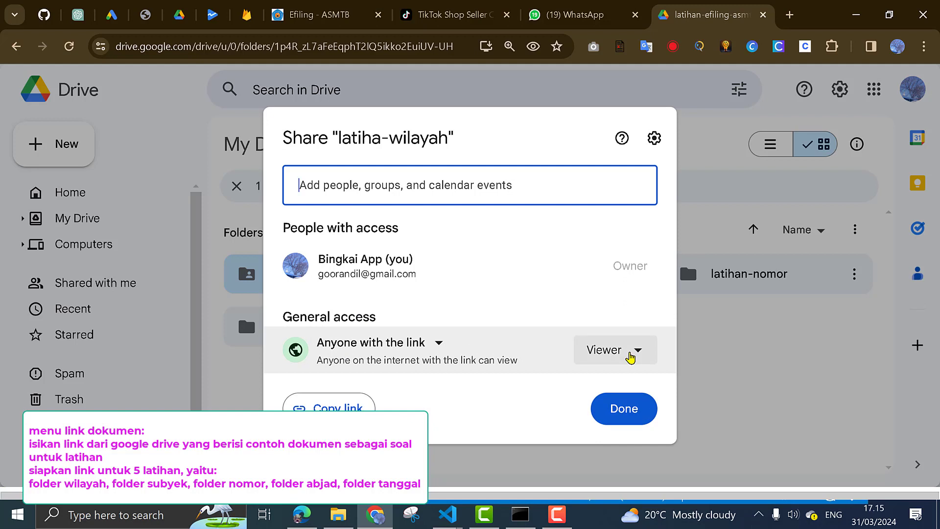
pyautogui.click(336, 412)
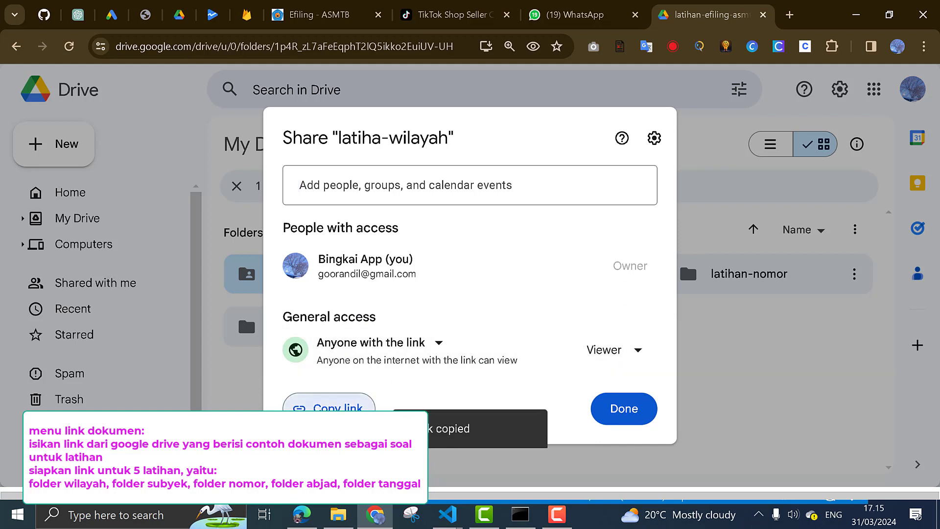
pyautogui.click(623, 410)
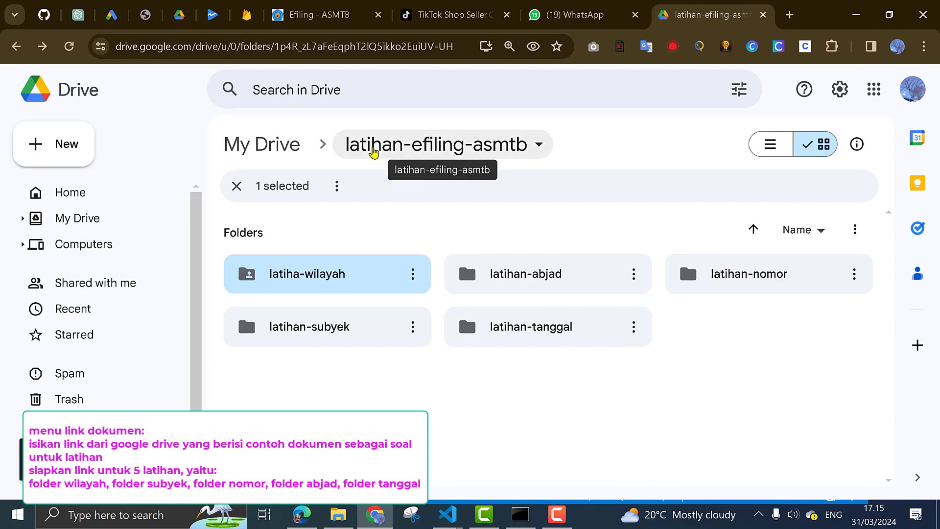
pyautogui.click(314, 15)
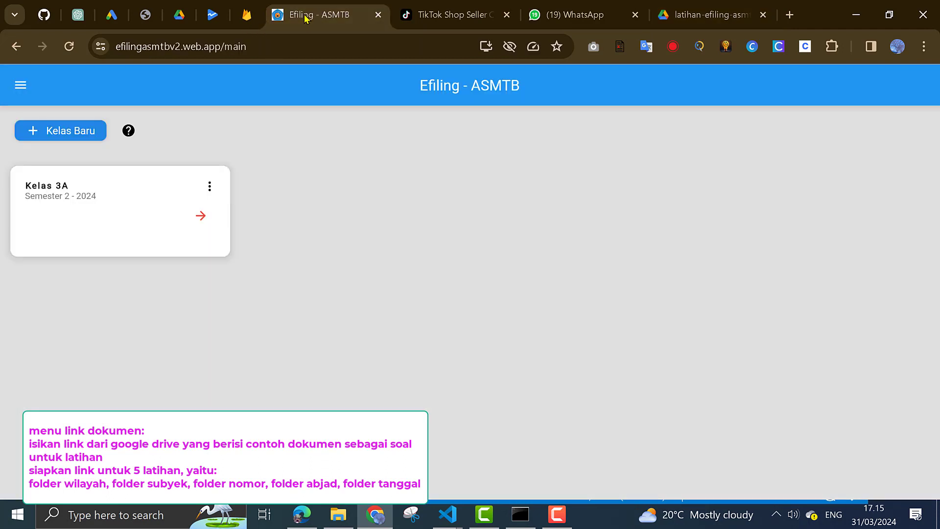
# Replace Kelas 3A's first (wilayah) document link with the copied Drive link and save
pyautogui.click(212, 185)
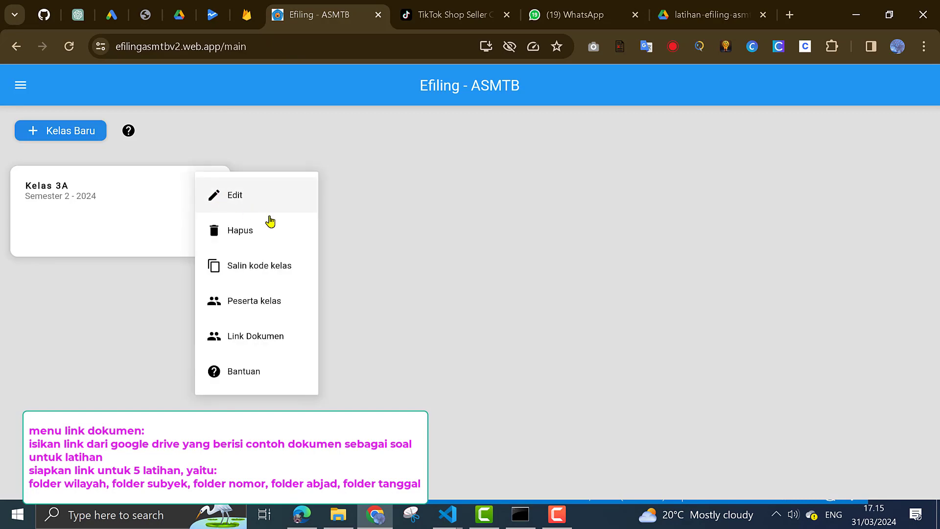
pyautogui.click(285, 341)
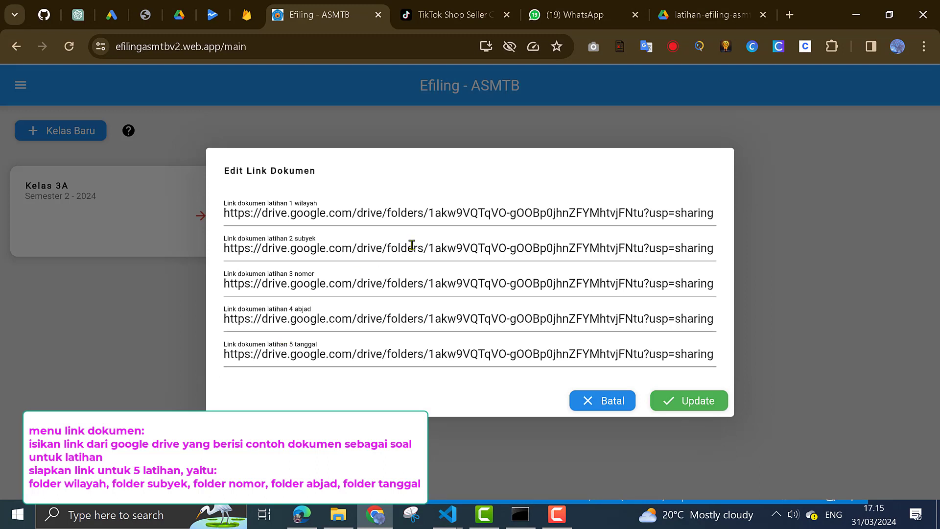
pyautogui.click(455, 218)
pyautogui.doubleClick(455, 218)
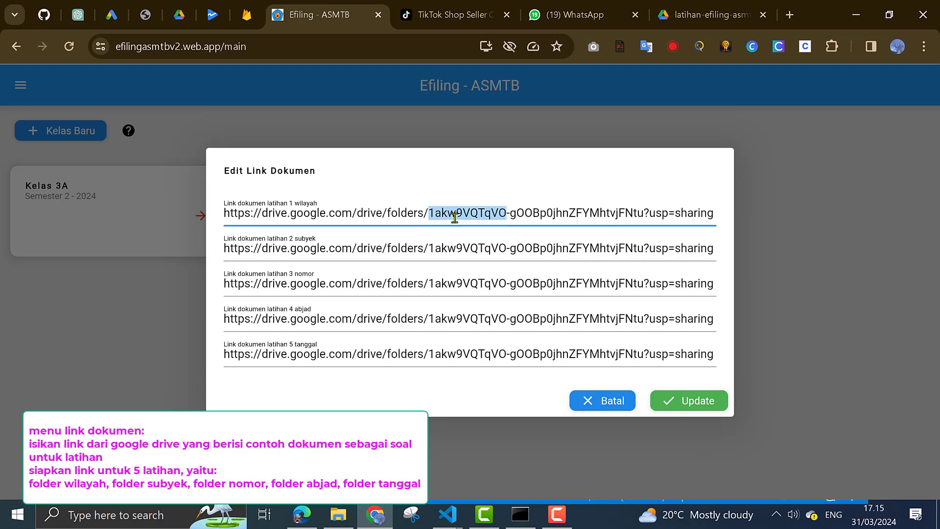
pyautogui.hotkey('ctrl', 'a')
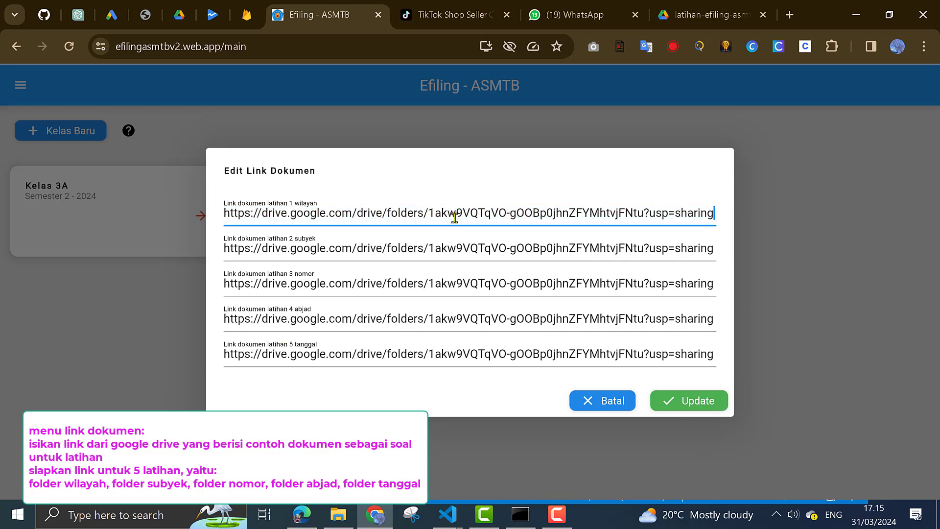
pyautogui.click(689, 401)
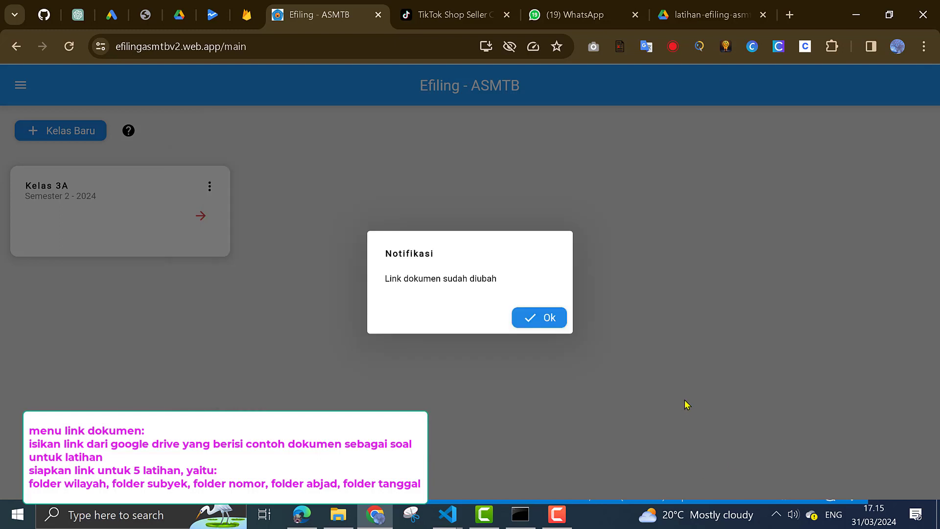
pyautogui.click(548, 320)
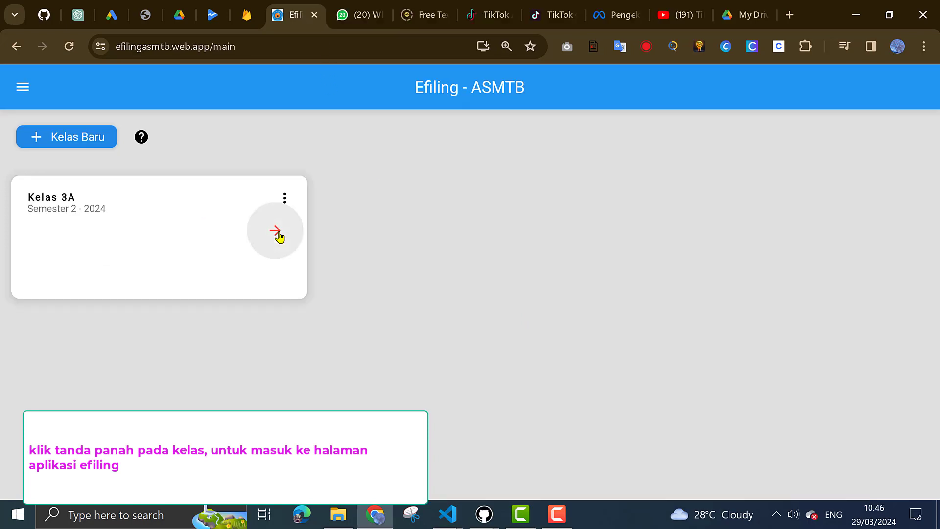
# Enter the class practicum and browse Latihan 2, 3 and 5, ending on Latihan 4 - abjad
pyautogui.click(275, 234)
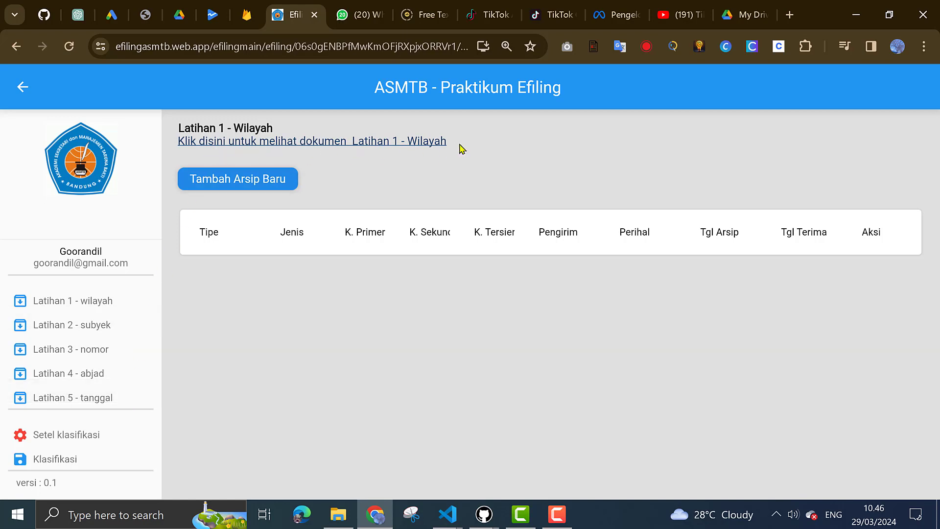
pyautogui.click(105, 328)
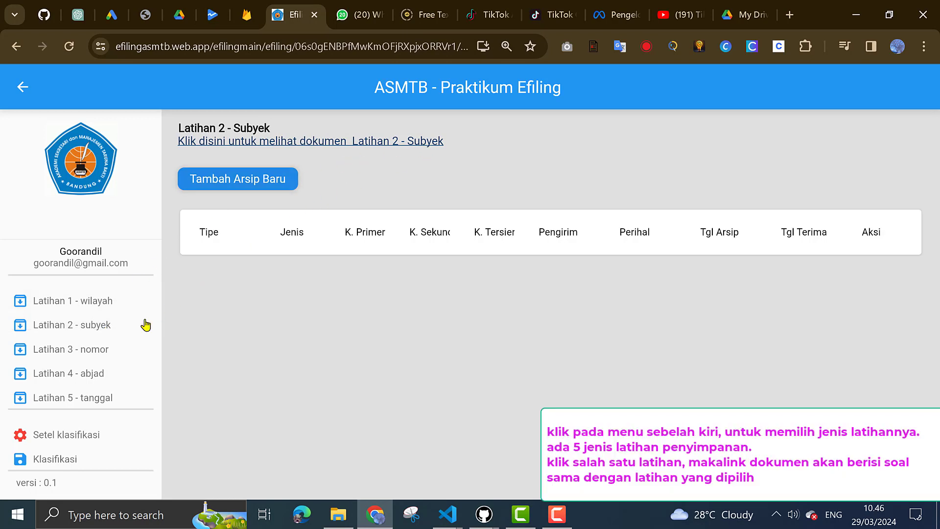
pyautogui.click(115, 357)
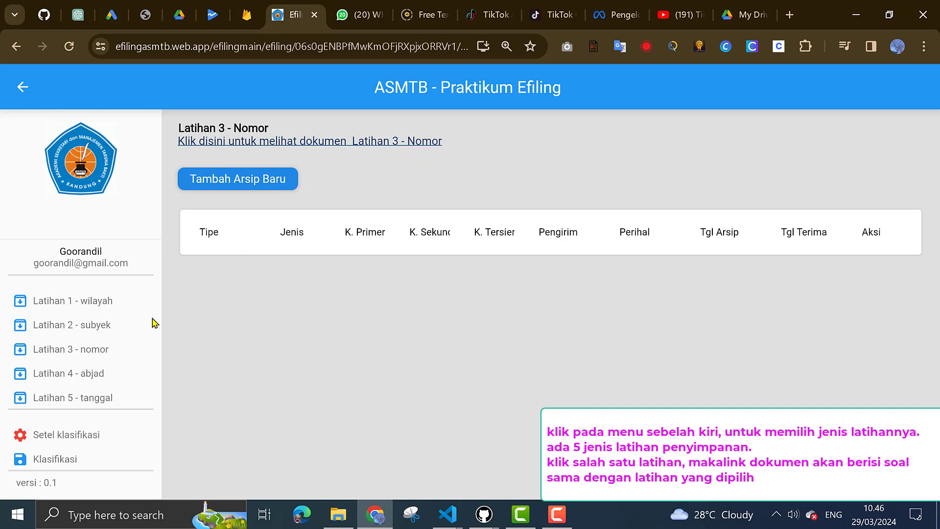
pyautogui.click(116, 384)
pyautogui.click(117, 376)
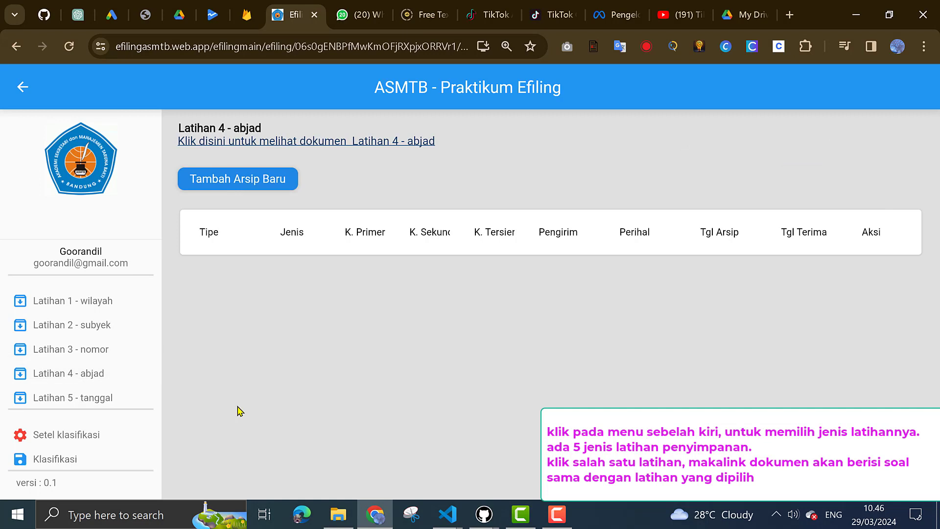
# Switch to Latihan 1 - wilayah and bring up its classification setup
pyautogui.click(116, 442)
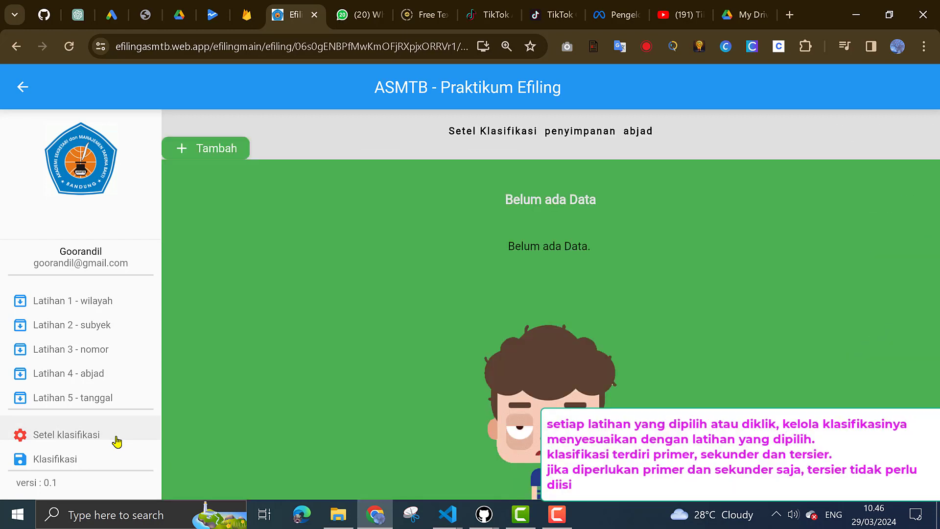
pyautogui.click(97, 302)
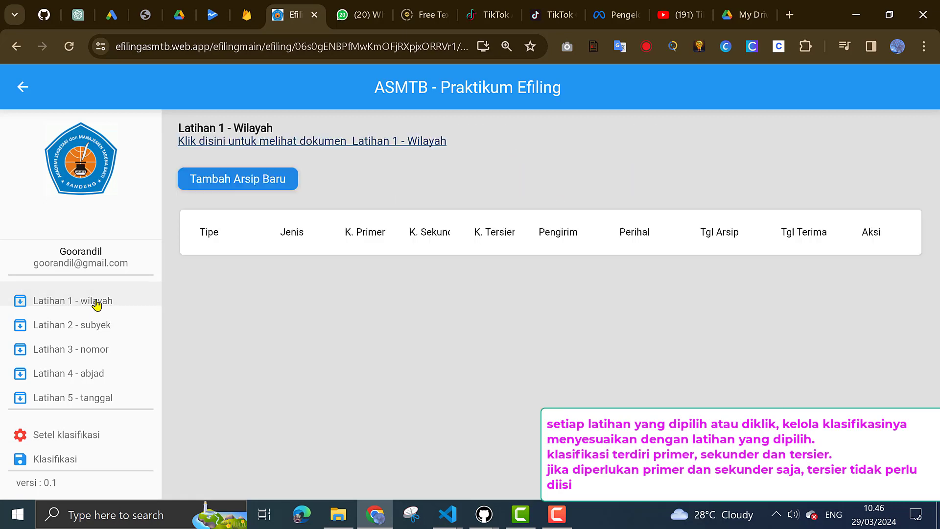
pyautogui.click(108, 439)
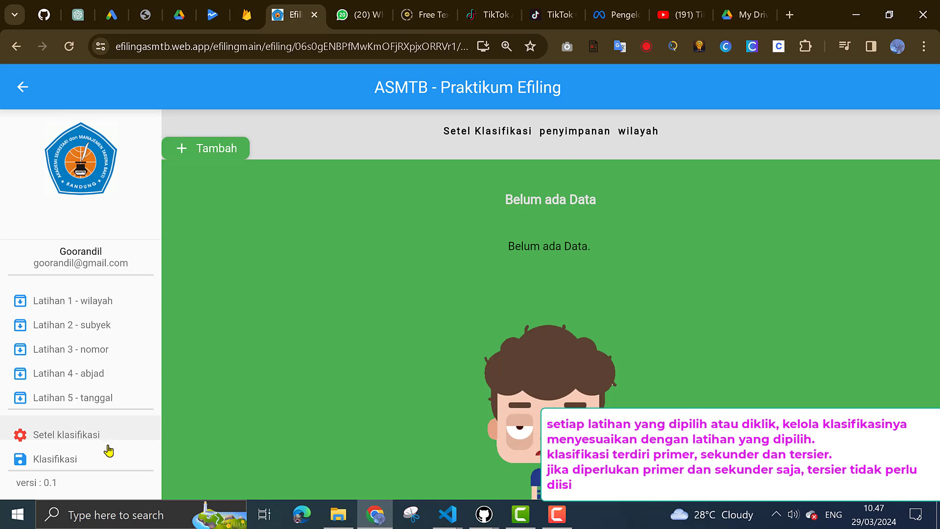
pyautogui.click(84, 460)
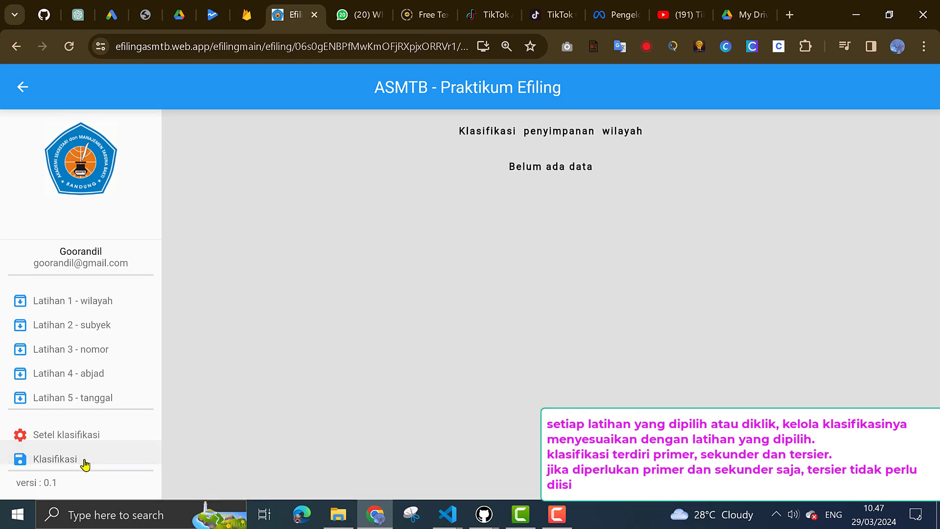
pyautogui.click(114, 439)
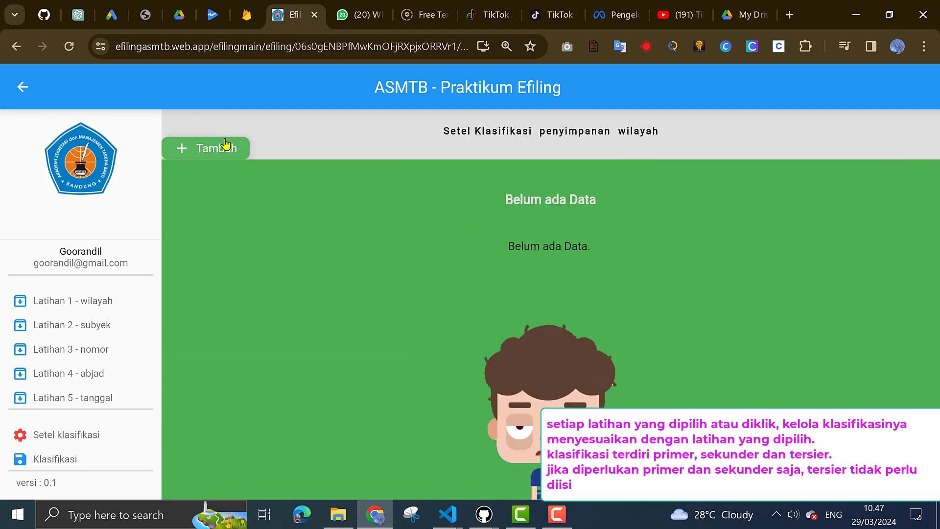
# Add primary classifications 'Jawa barat' and 'jawa timur'
pyautogui.click(221, 153)
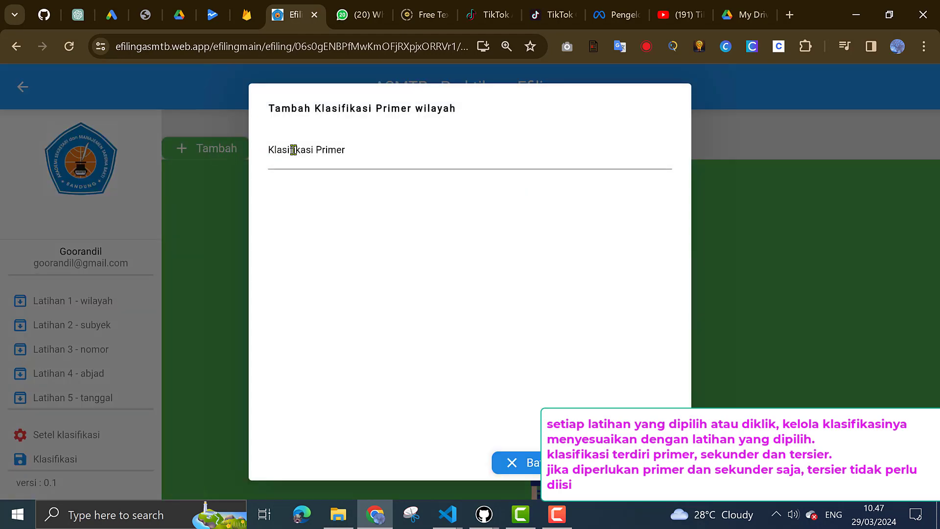
pyautogui.click(298, 150)
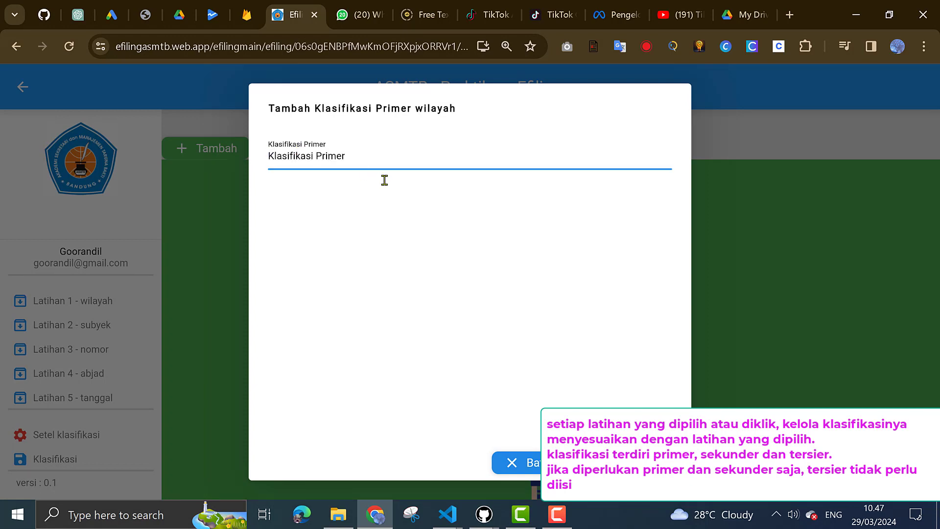
pyautogui.write('Jawa')
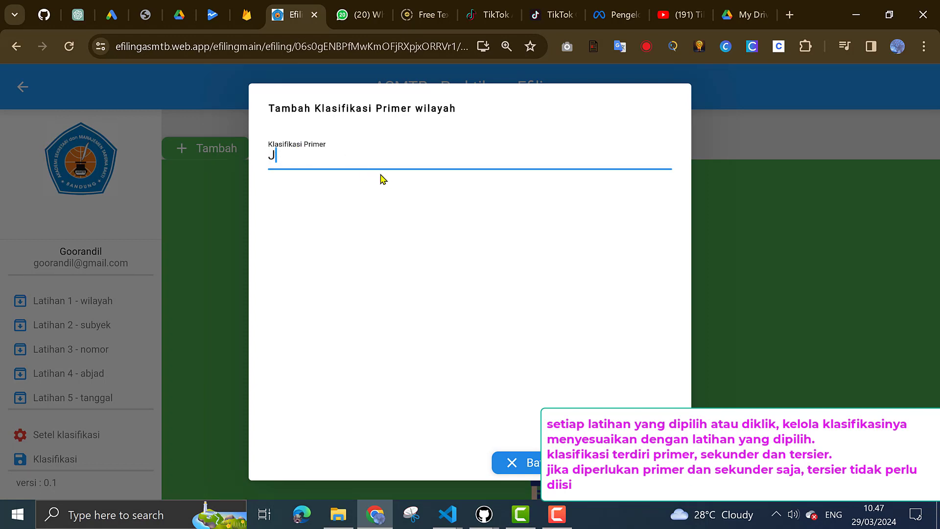
pyautogui.write(' barat')
pyautogui.click(625, 463)
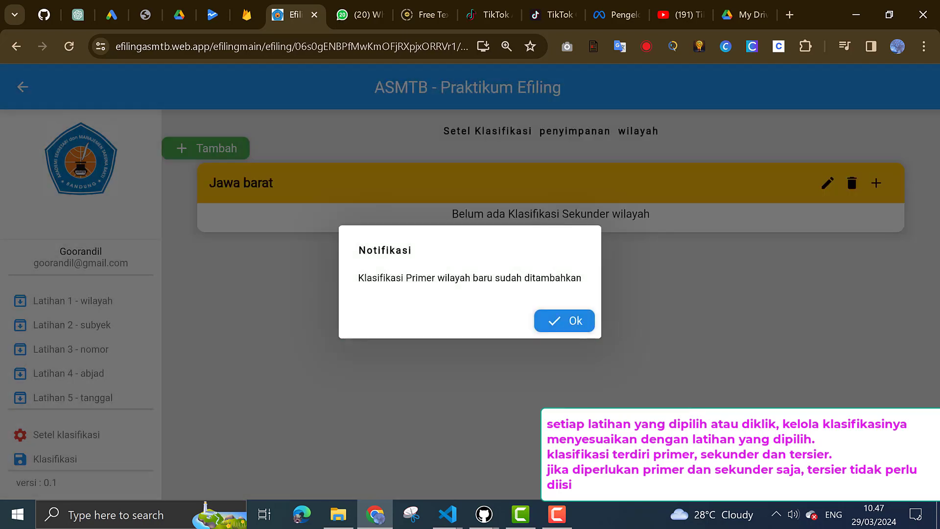
pyautogui.click(564, 319)
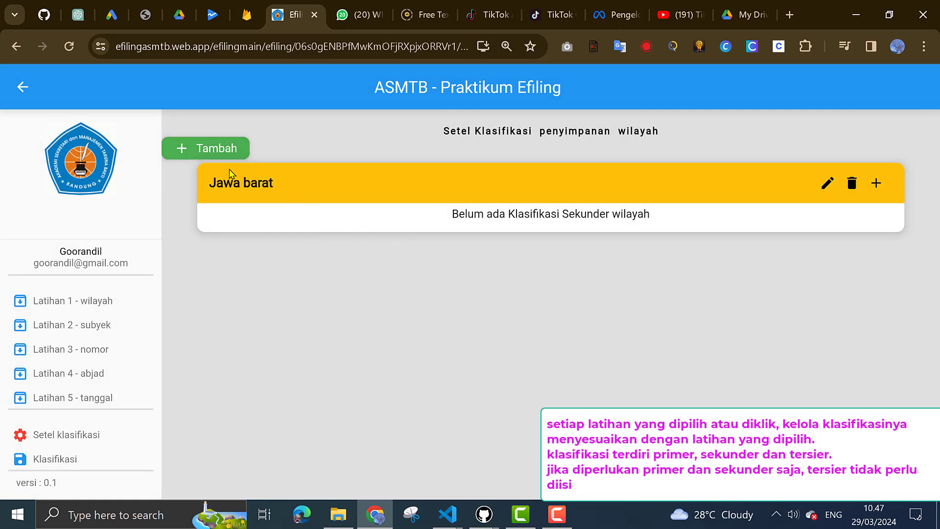
pyautogui.click(229, 153)
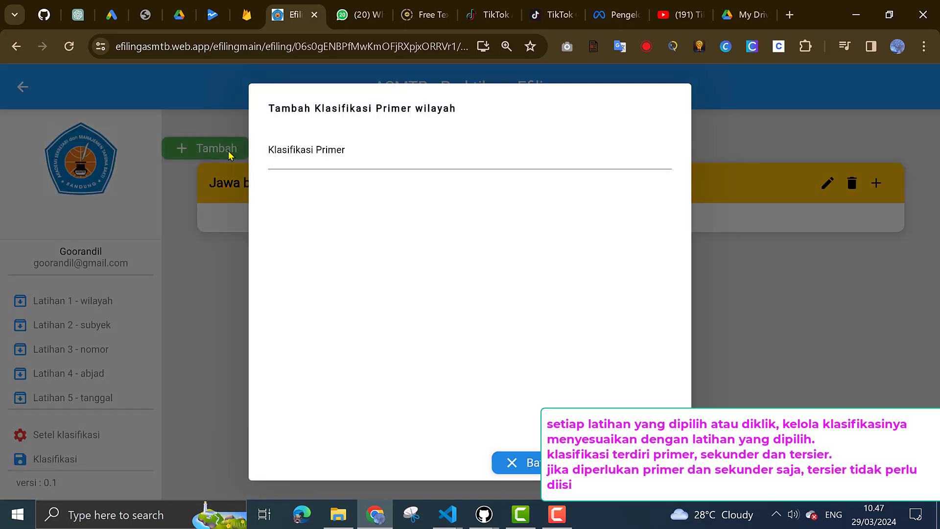
pyautogui.click(297, 155)
pyautogui.write('jaw')
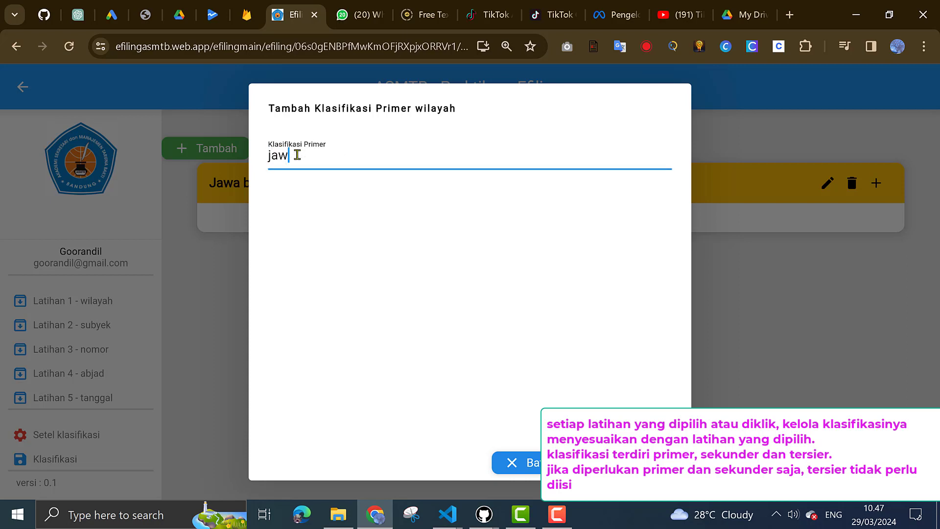
pyautogui.write('a timur')
pyautogui.click(634, 463)
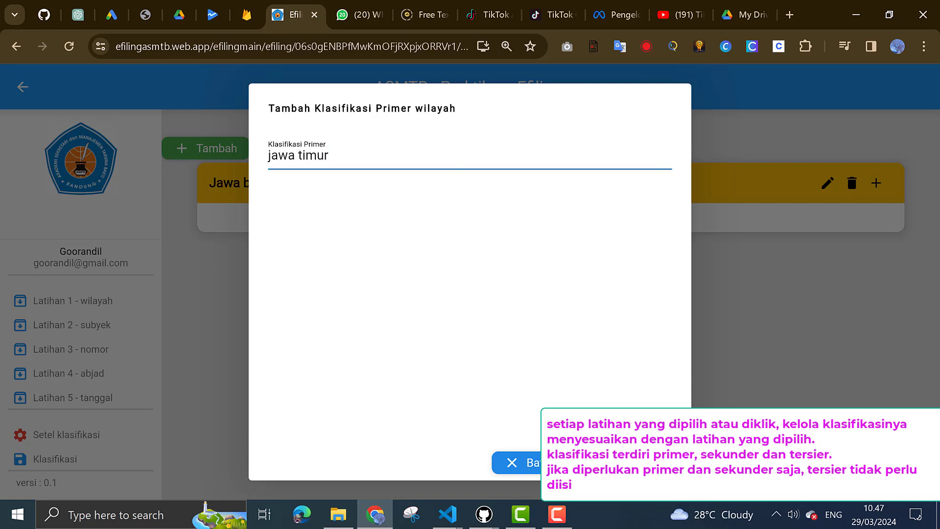
pyautogui.click(566, 322)
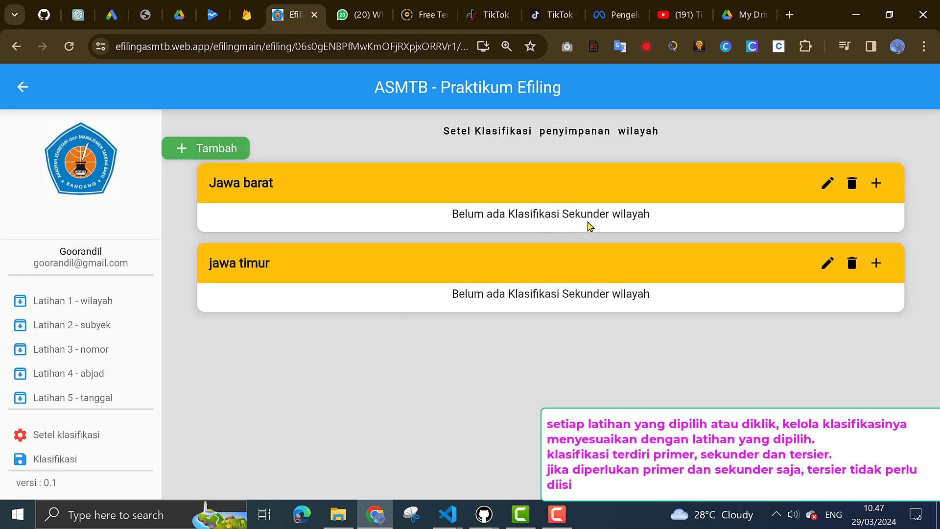
# Add secondary regions 'kota bandung' and 'sumedang' under Jawa barat
pyautogui.click(877, 184)
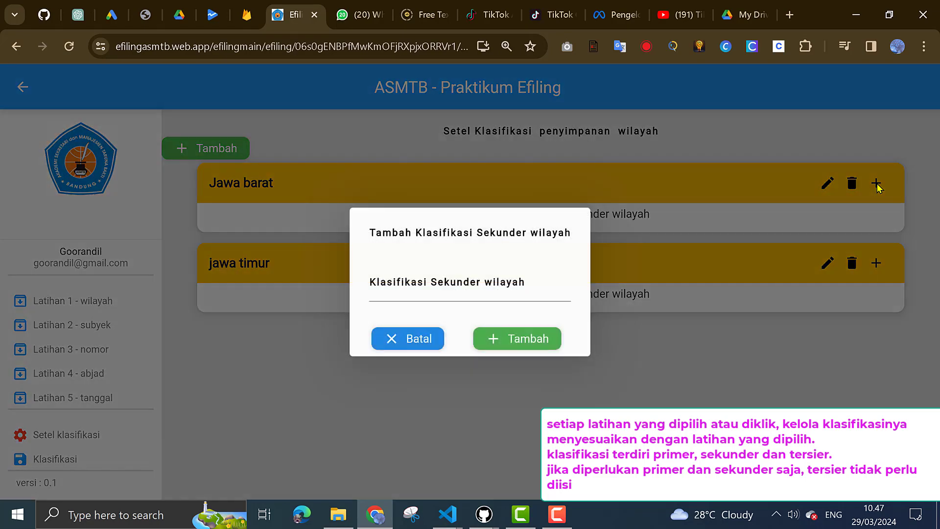
pyautogui.click(452, 291)
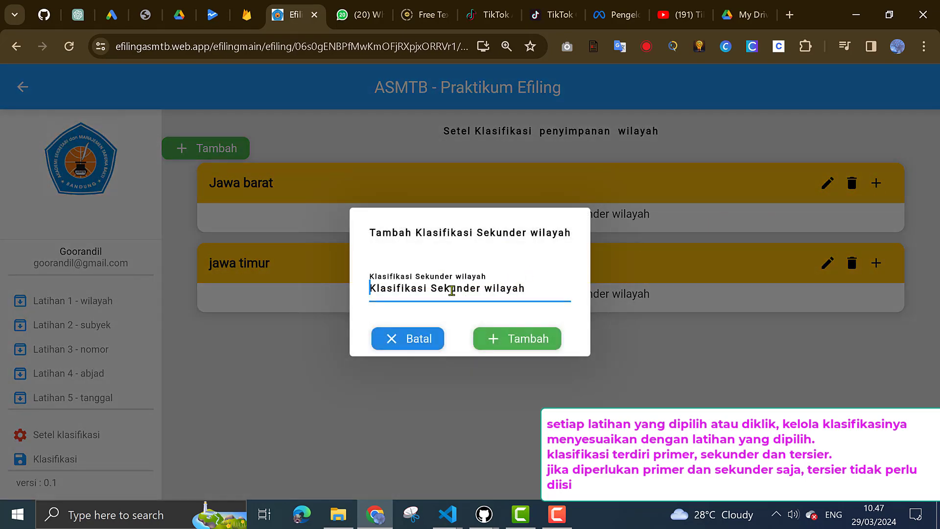
pyautogui.write('kota bandung')
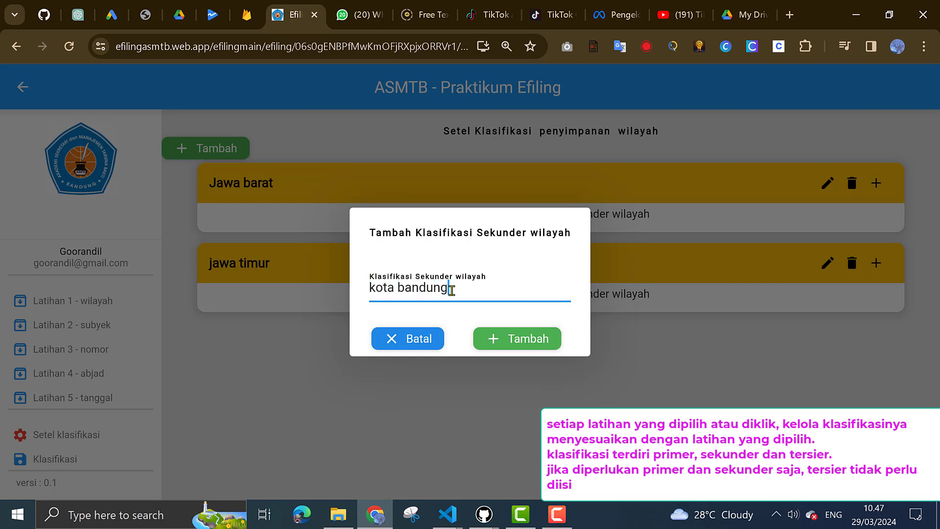
pyautogui.click(529, 342)
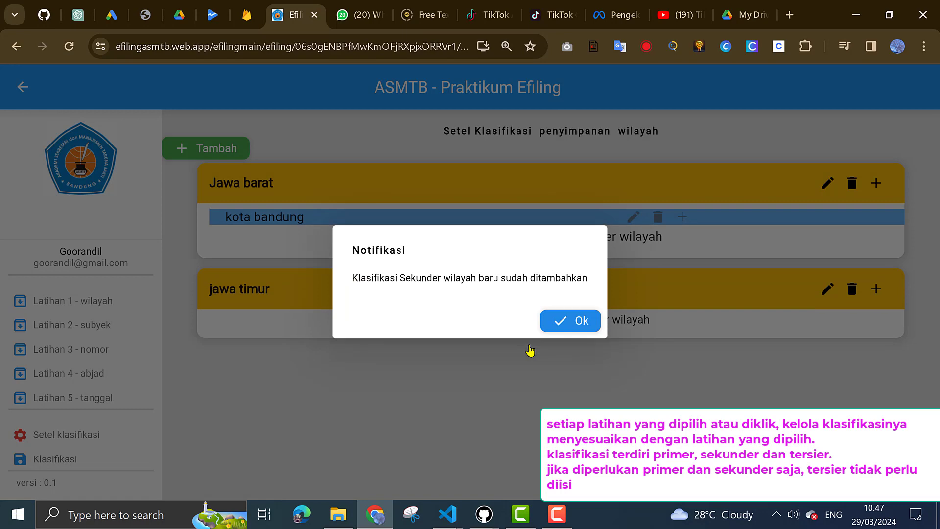
pyautogui.click(564, 323)
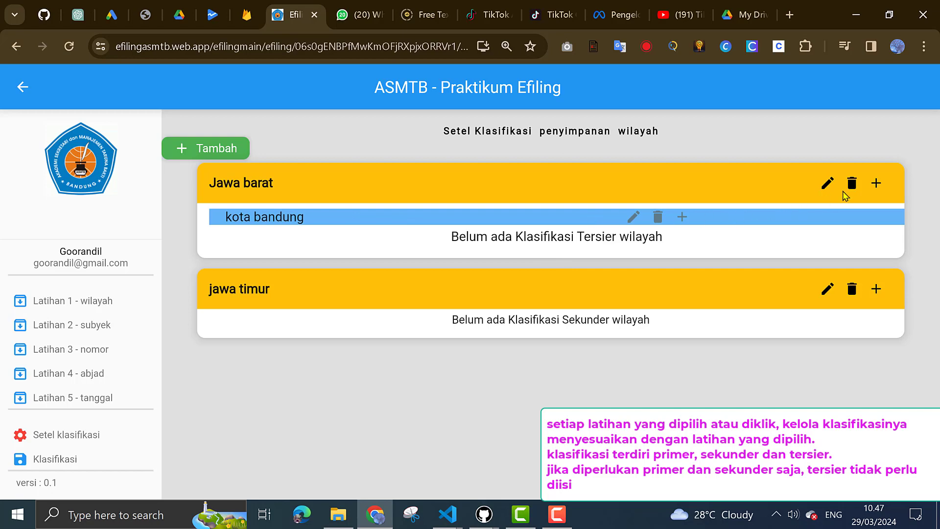
pyautogui.click(875, 185)
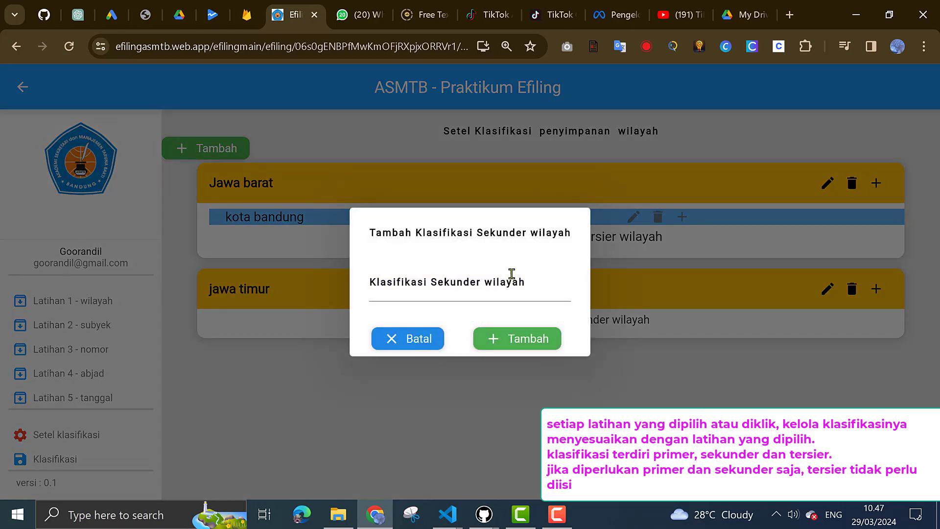
pyautogui.click(489, 288)
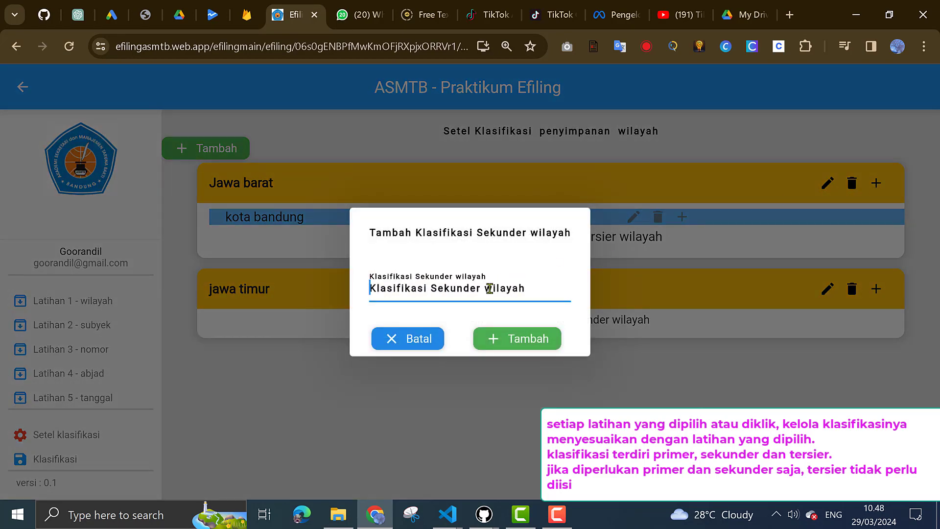
pyautogui.write('sumedang')
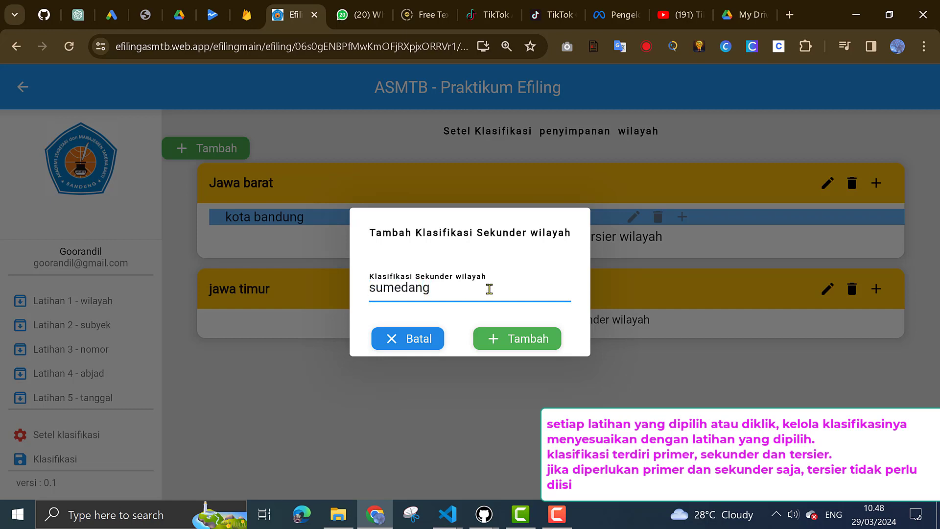
pyautogui.click(518, 343)
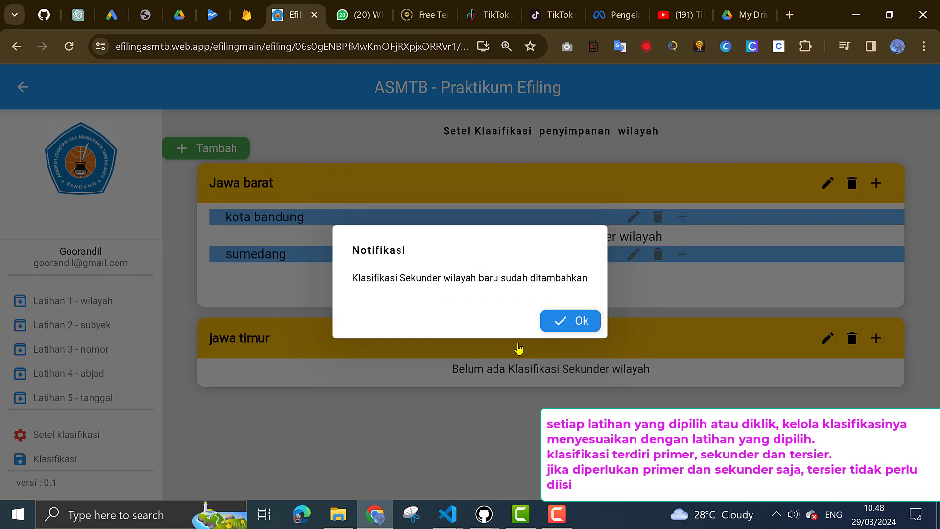
pyautogui.click(568, 322)
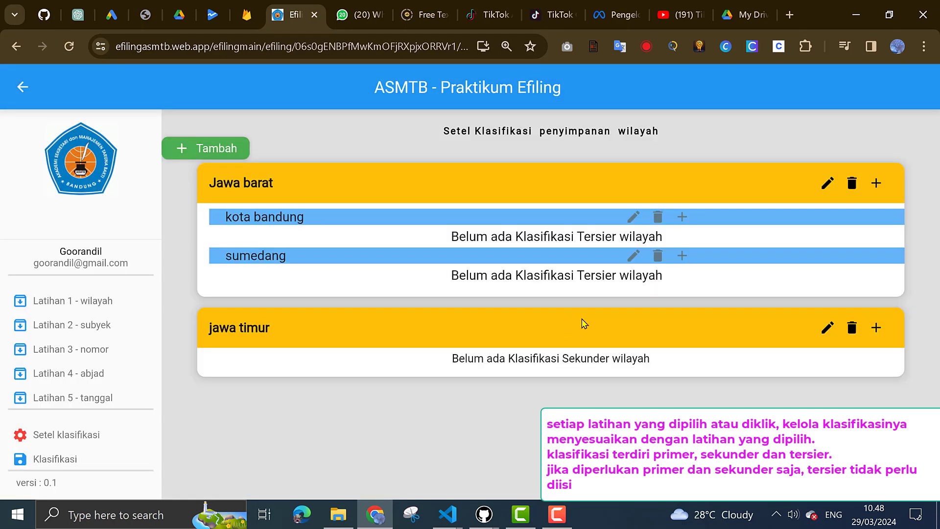
# Add secondary regions 'surabaya' and 'kediri' under jawa timur
pyautogui.click(876, 335)
pyautogui.click(413, 290)
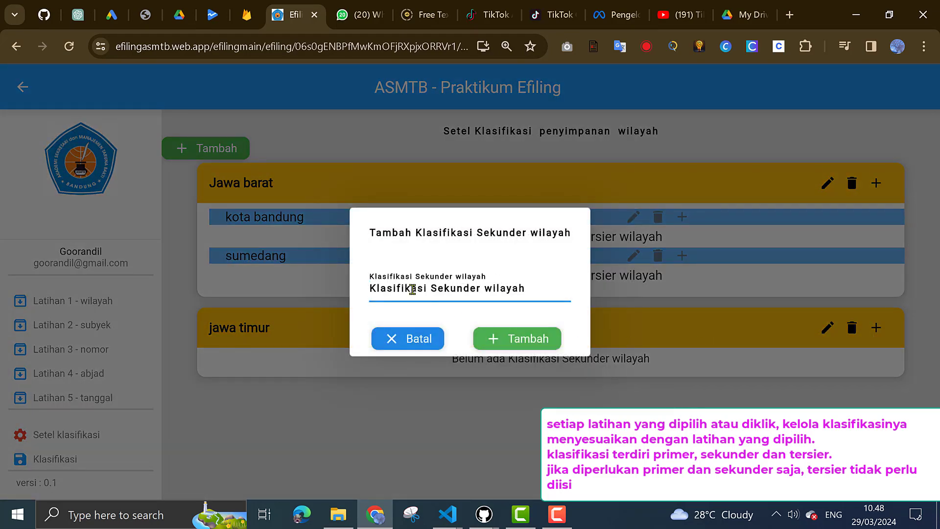
pyautogui.write('surabaya')
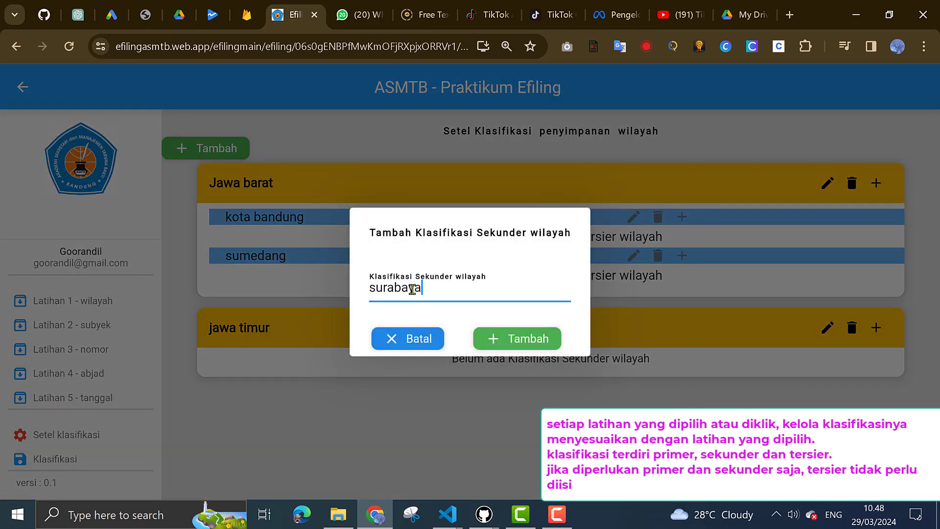
pyautogui.click(520, 340)
pyautogui.click(567, 332)
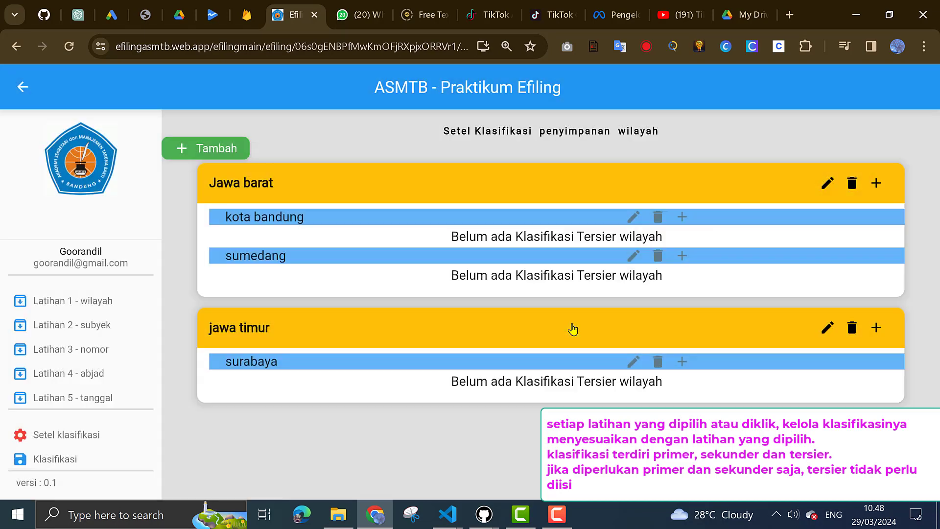
pyautogui.click(877, 328)
pyautogui.click(481, 285)
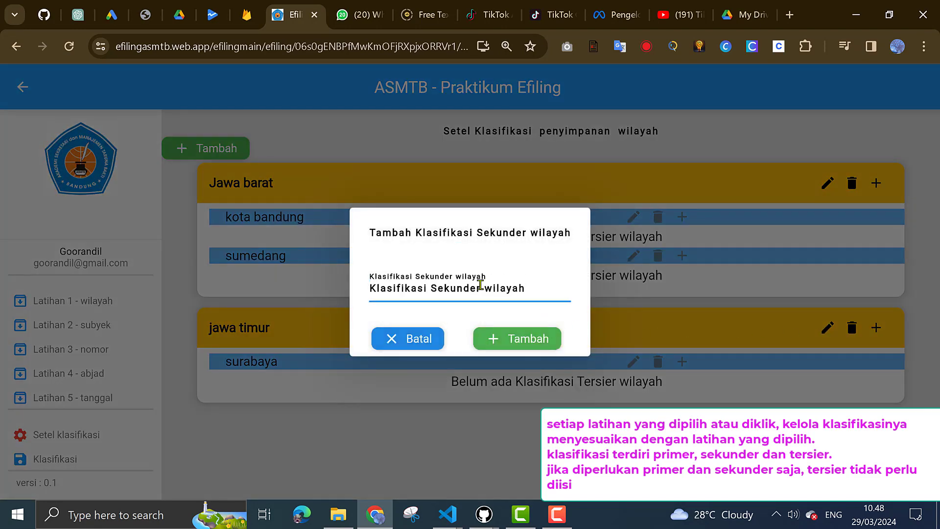
pyautogui.write('kediri')
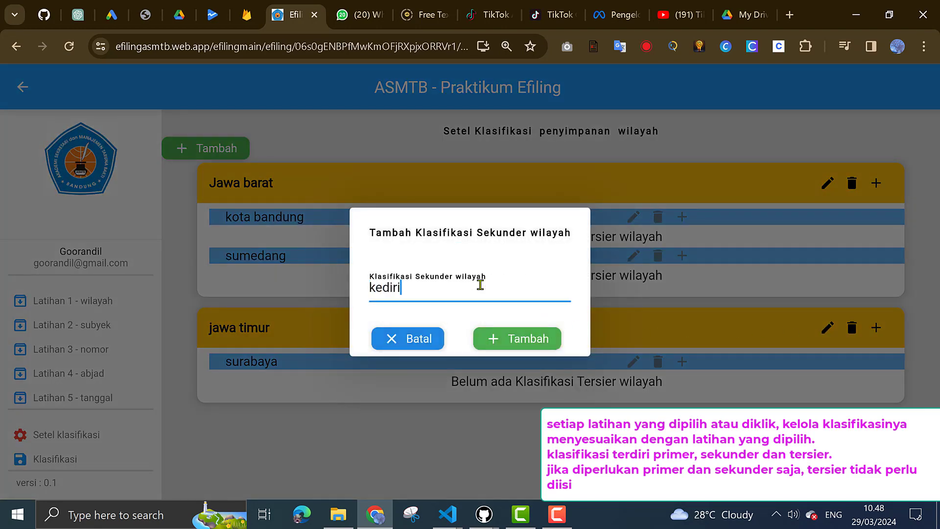
pyautogui.click(530, 345)
pyautogui.click(564, 322)
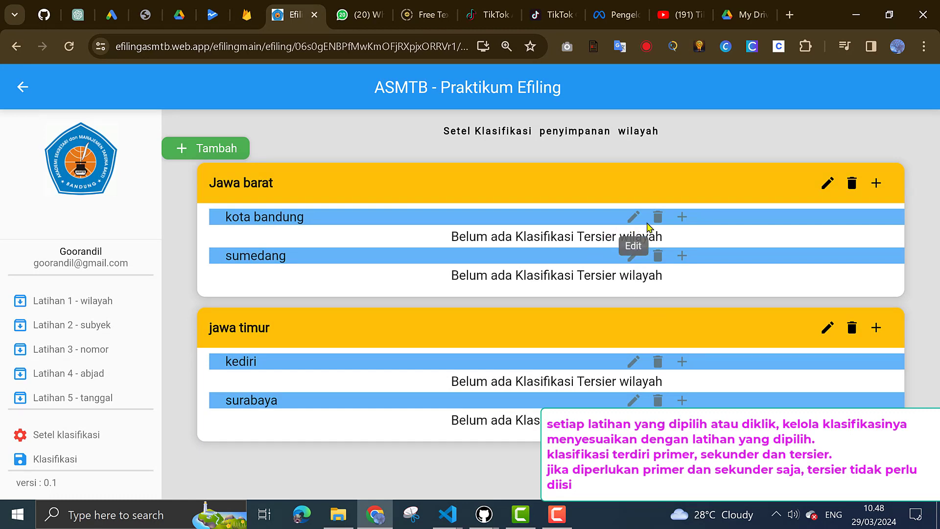
# Add antapani as a tertiary region under kota bandung
pyautogui.click(683, 219)
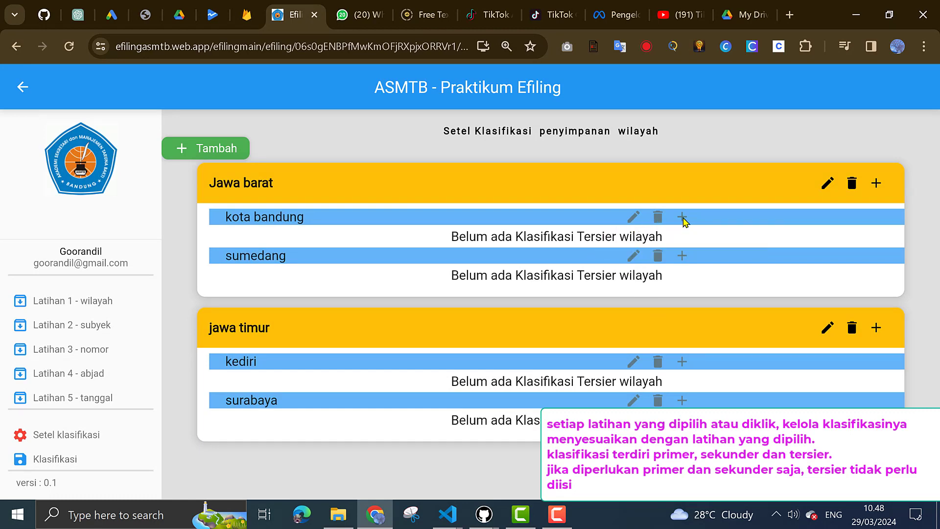
pyautogui.click(465, 288)
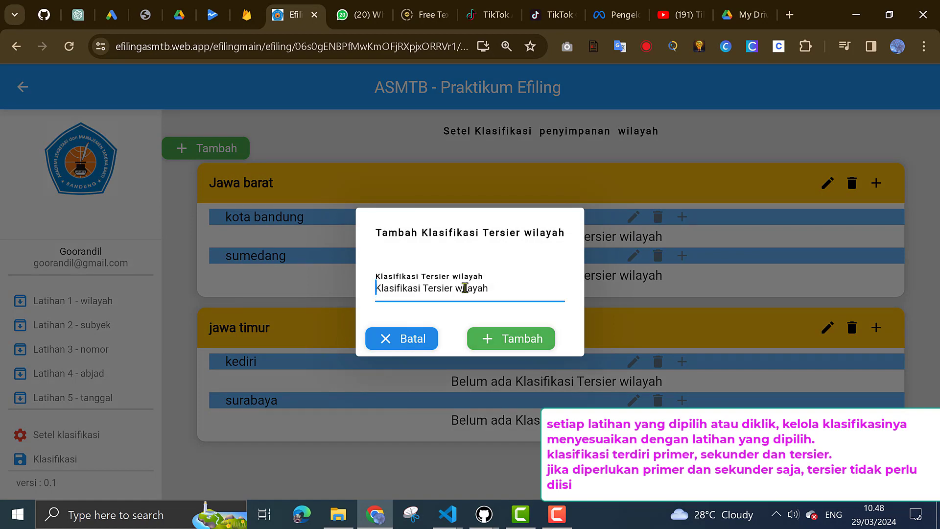
pyautogui.write('antapani')
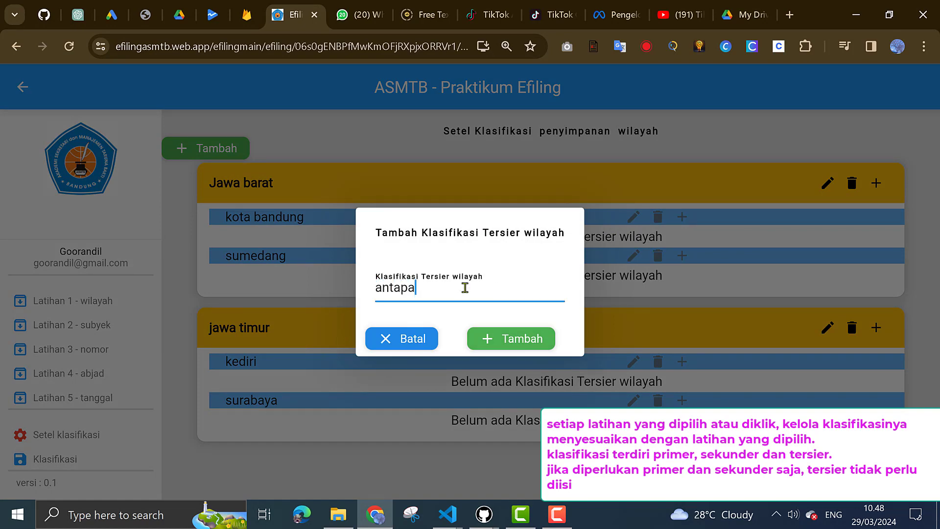
pyautogui.click(511, 344)
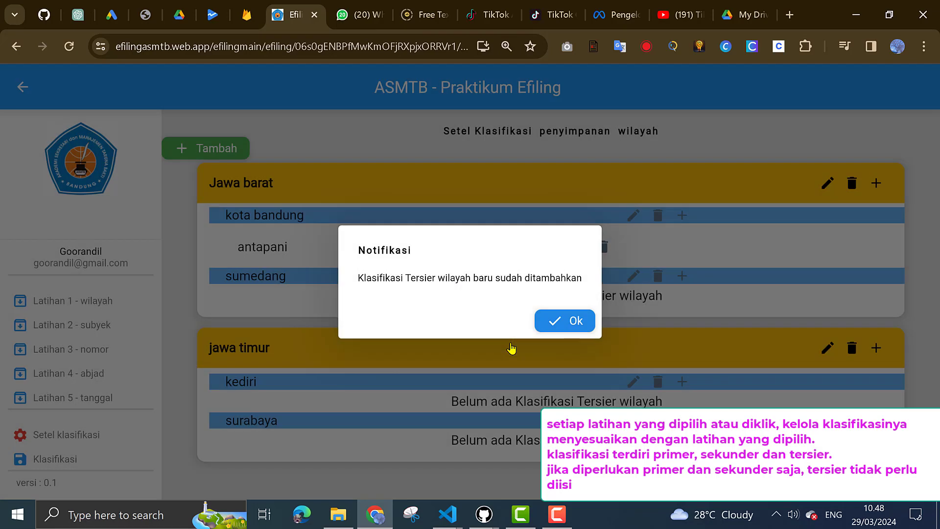
pyautogui.click(546, 324)
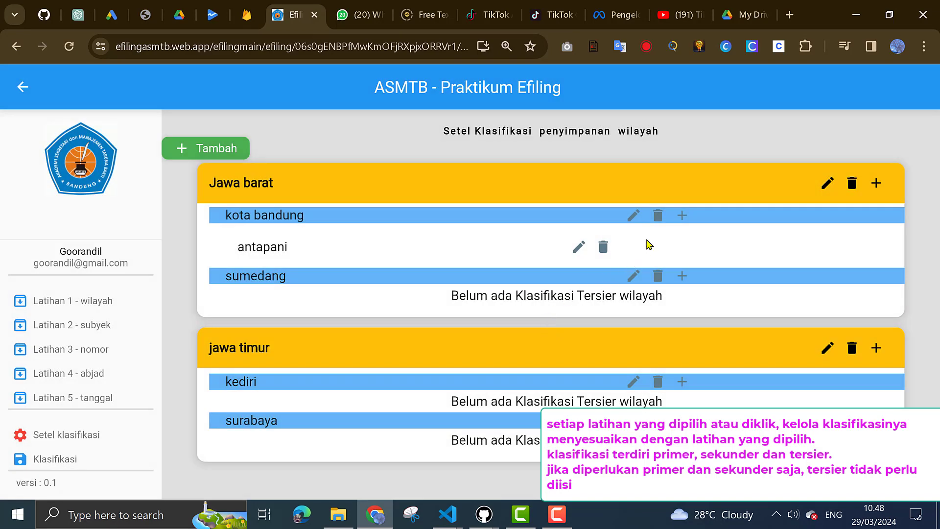
# Add sukaluyu as a second tertiary region under kota bandung
pyautogui.click(682, 216)
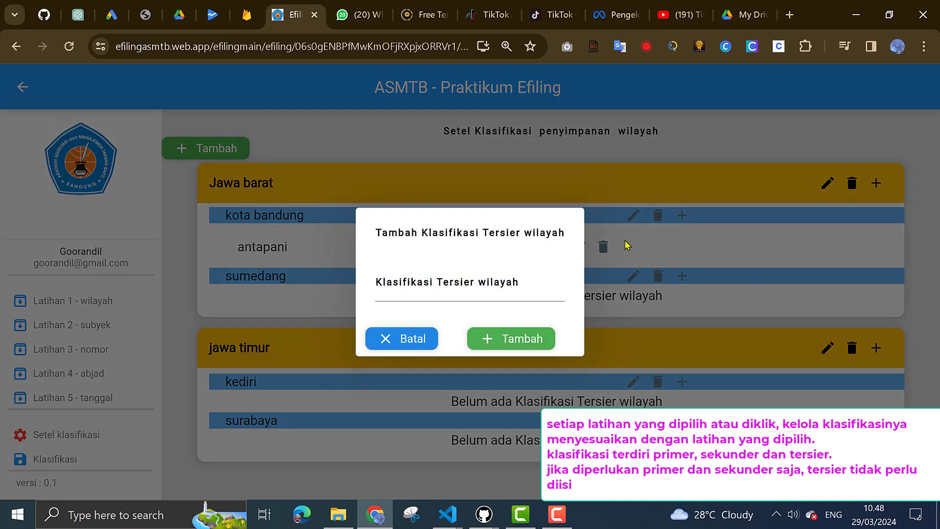
pyautogui.click(441, 294)
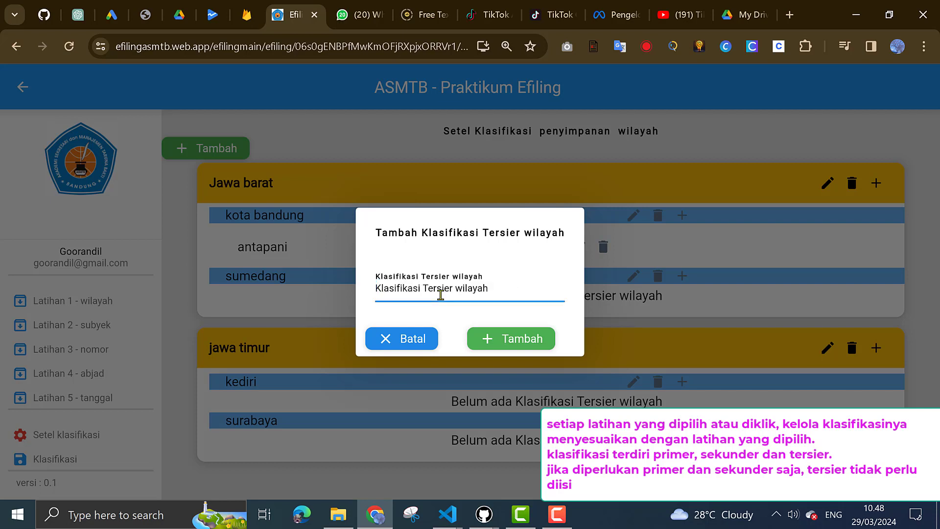
pyautogui.write('sukalu')
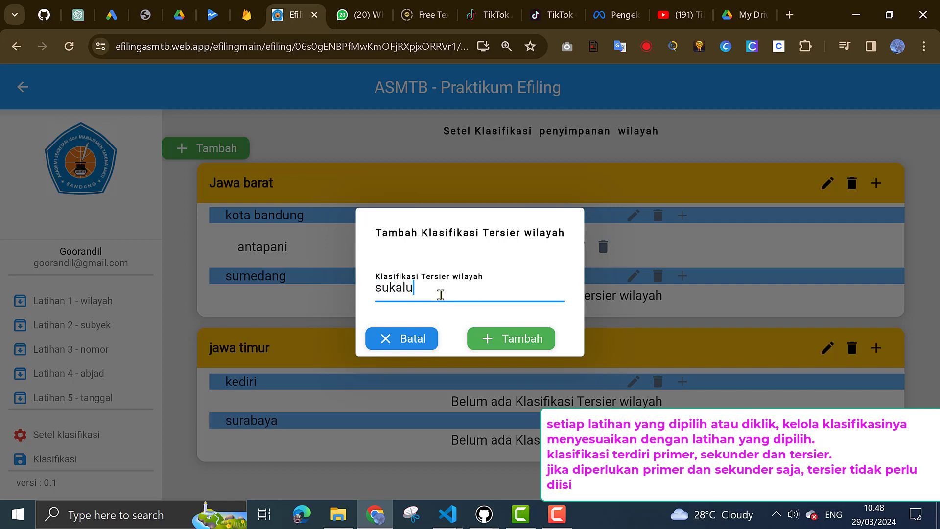
pyautogui.write('yu')
pyautogui.click(519, 339)
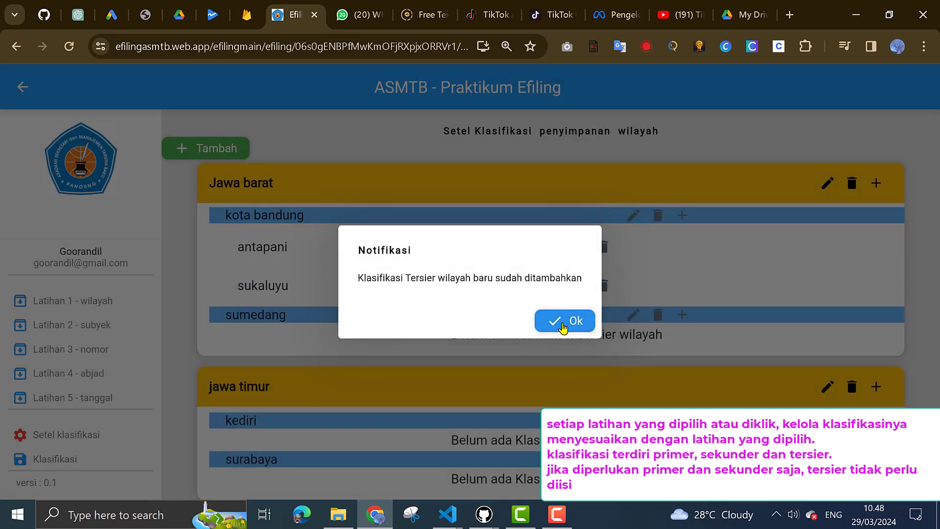
pyautogui.click(563, 326)
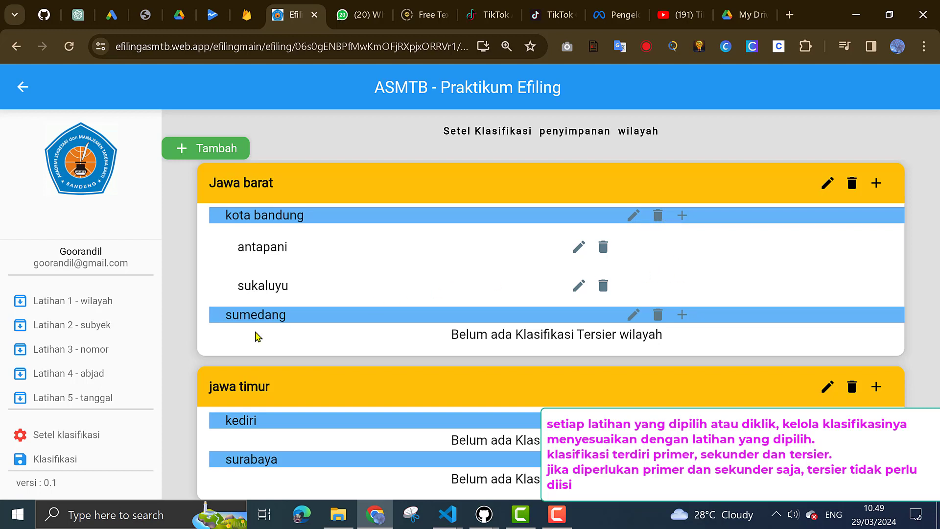
# Check that antapani and sukaluyu appear under Jawa barat / kota bandung, then open Latihan 1 - Wilayah
pyautogui.click(56, 461)
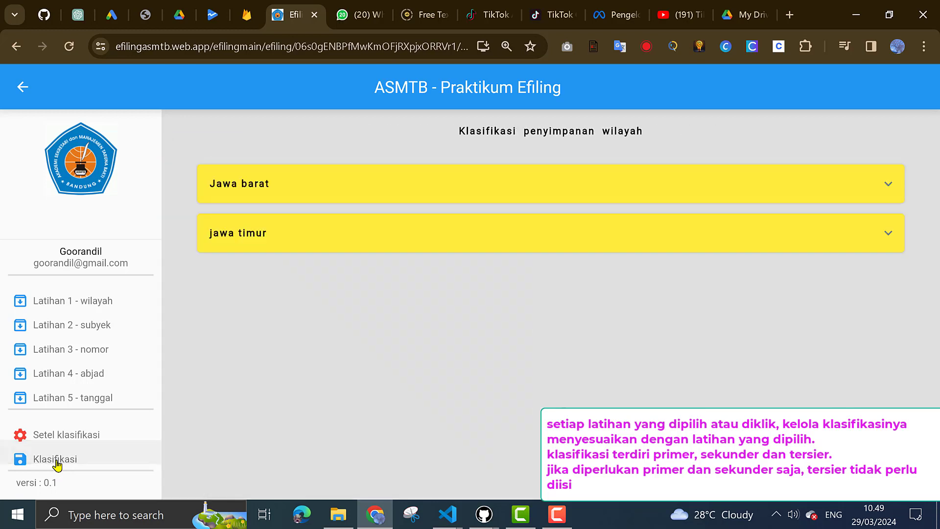
pyautogui.click(890, 190)
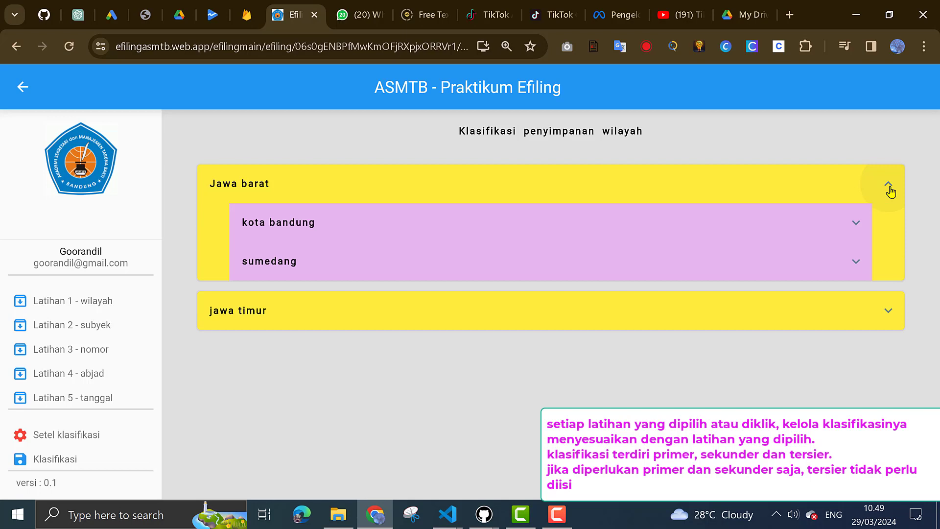
pyautogui.click(857, 227)
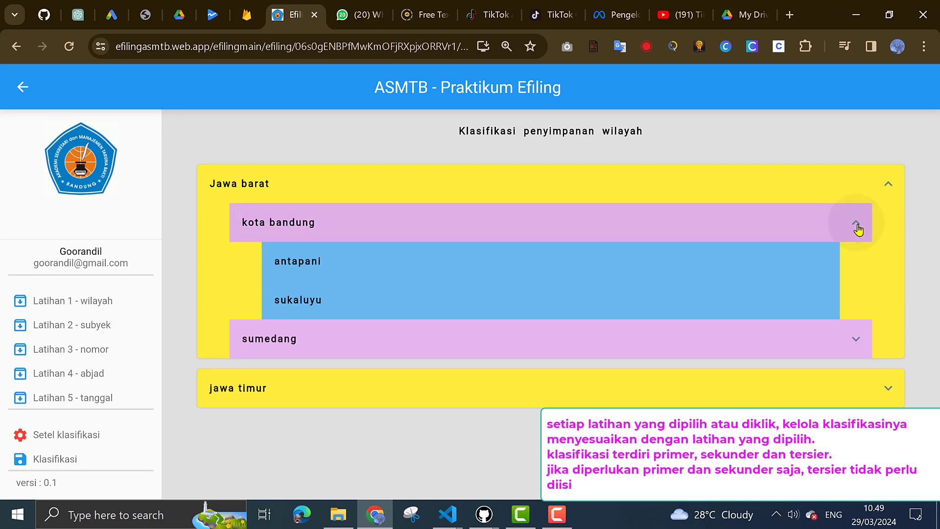
pyautogui.click(889, 389)
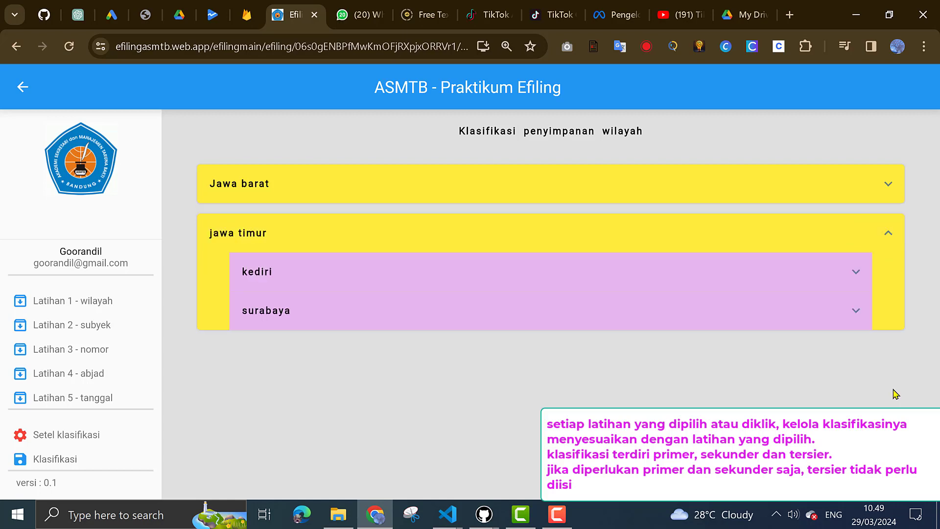
pyautogui.click(889, 189)
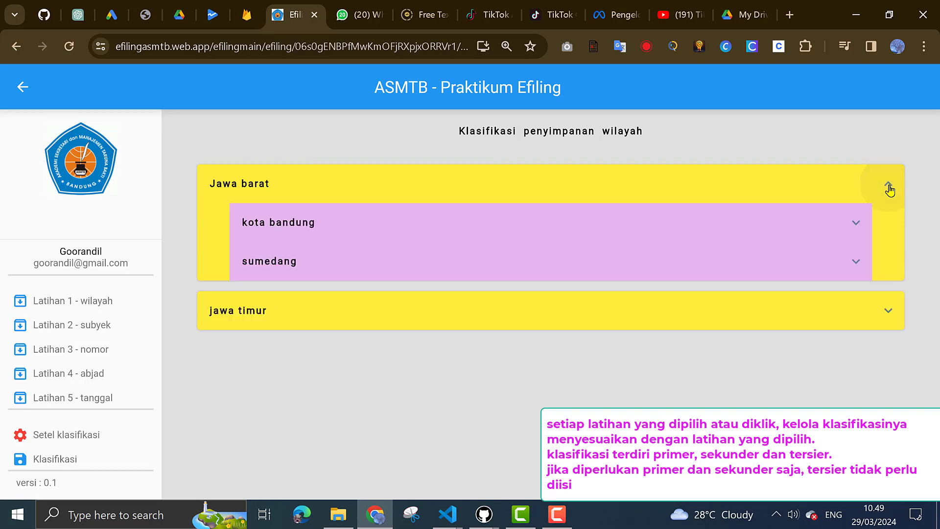
pyautogui.click(861, 224)
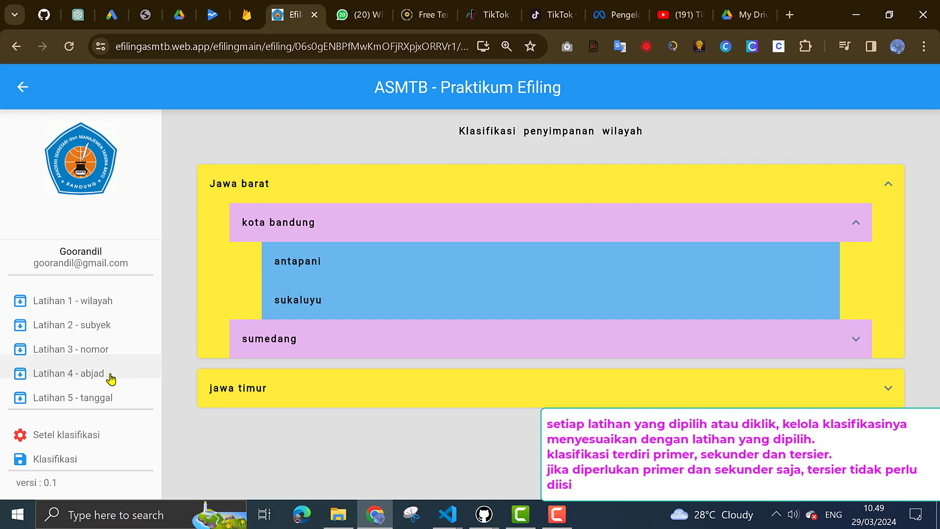
pyautogui.click(96, 302)
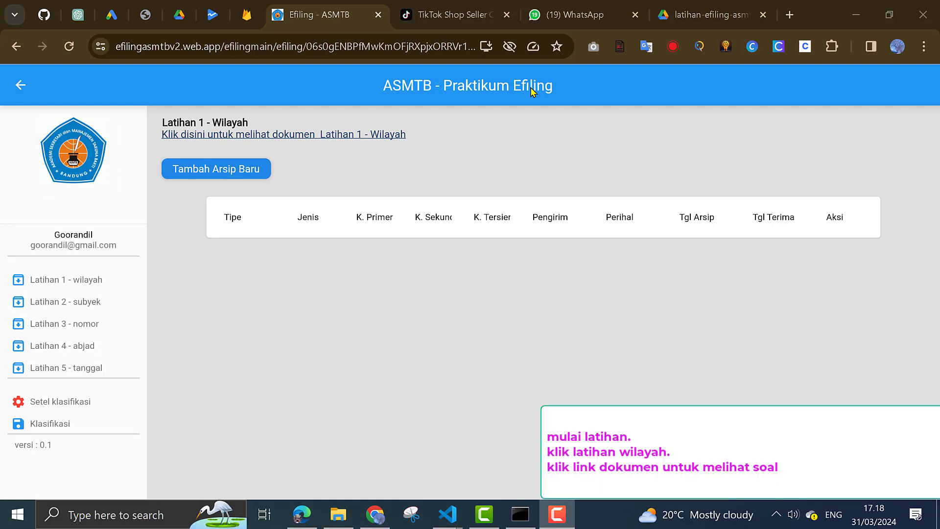
# Open the Latihan 1 - Wilayah document link, showing its Google Drive folder
pyautogui.click(323, 135)
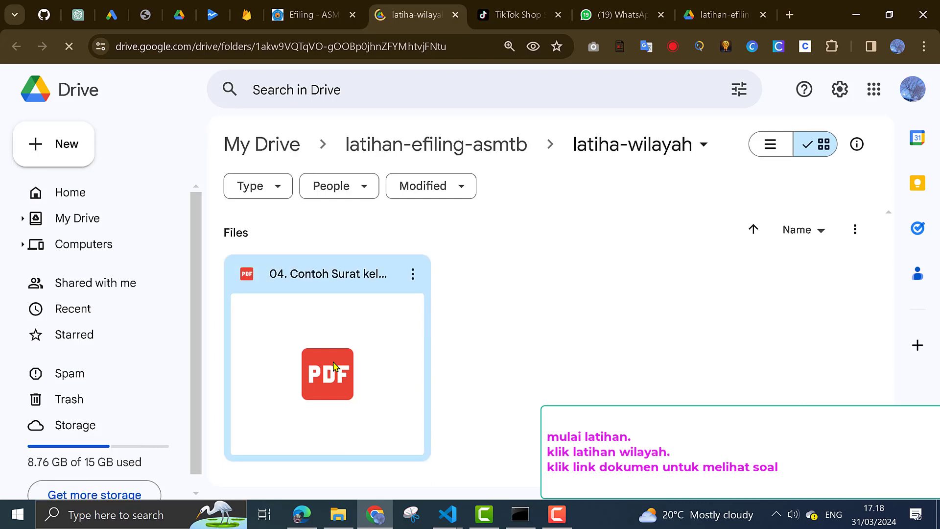
# Preview 04. Contoh Surat kelas 1A.pdf and scroll through the letter
pyautogui.doubleClick(334, 366)
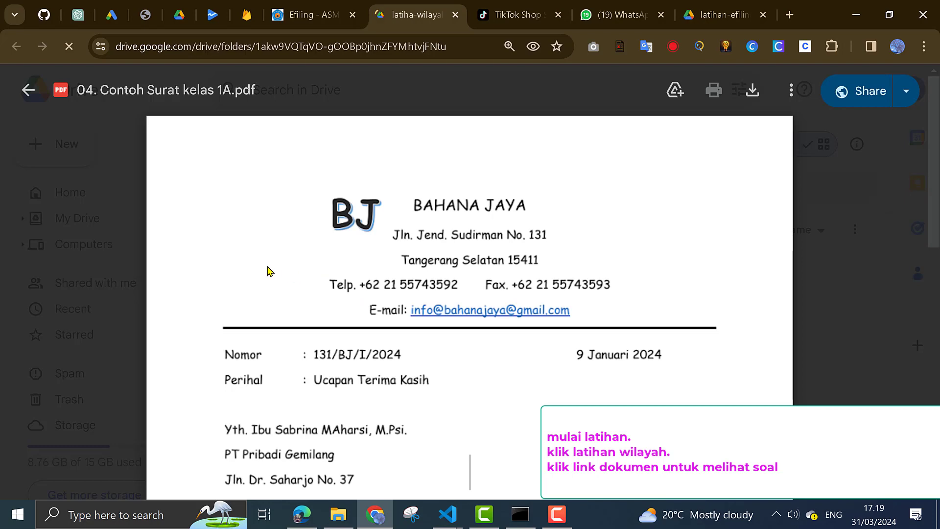
pyautogui.scroll(-6, 268, 270)
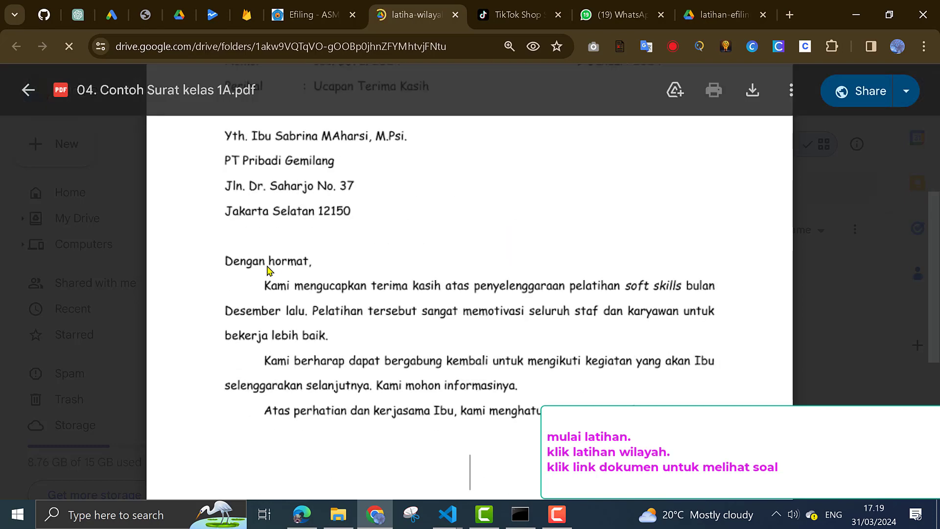
pyautogui.scroll(-7, 268, 271)
pyautogui.scroll(7, 268, 270)
pyautogui.scroll(6, 269, 270)
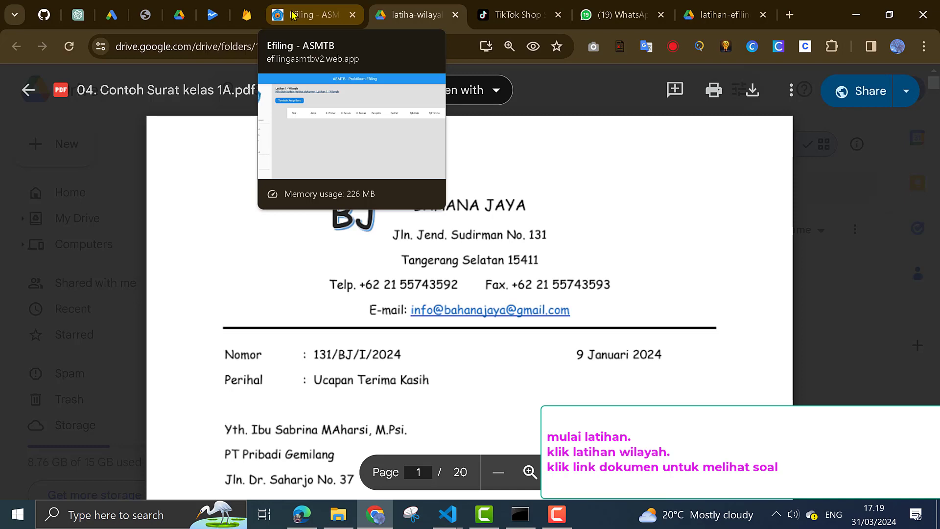
# Return to Efiling and bring up the Tambah Arsip Baru form for a new archive
pyautogui.click(293, 16)
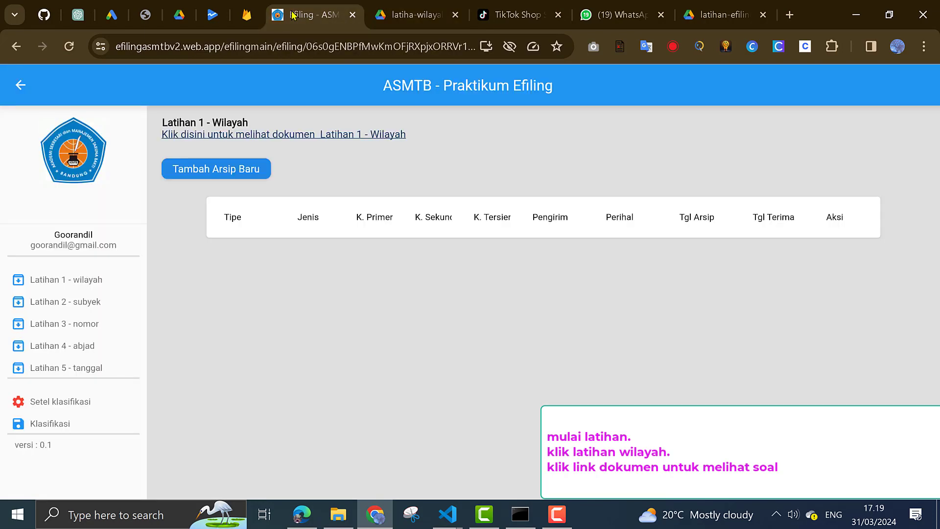
pyautogui.click(236, 168)
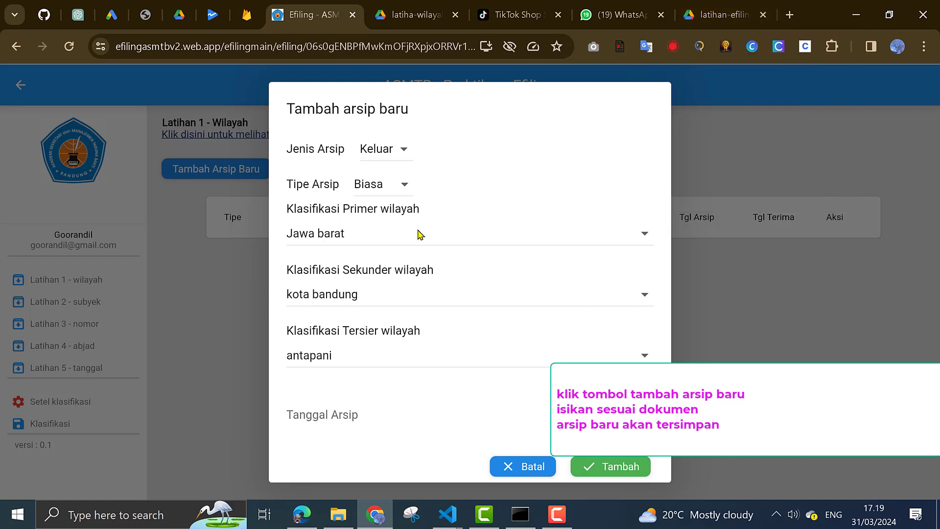
pyautogui.click(301, 515)
pyautogui.click(301, 515)
pyautogui.click(513, 11)
pyautogui.click(413, 18)
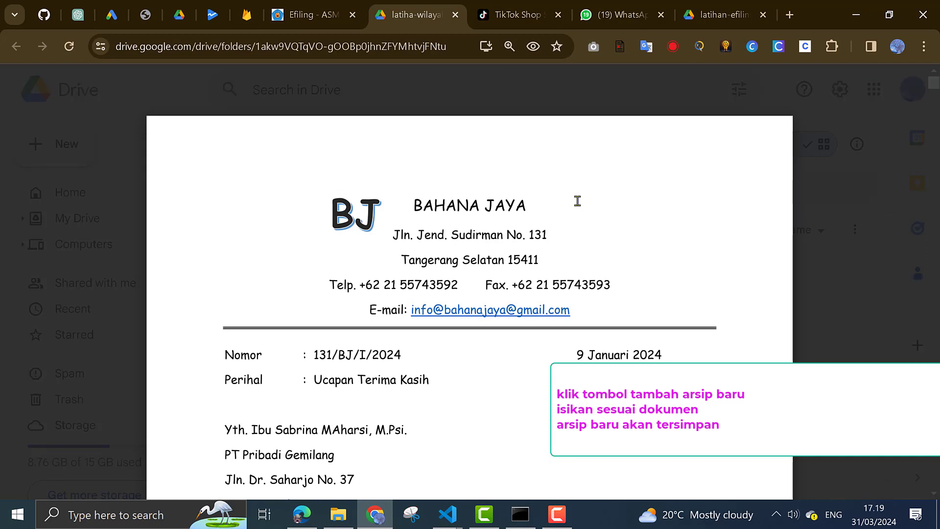
pyautogui.click(292, 15)
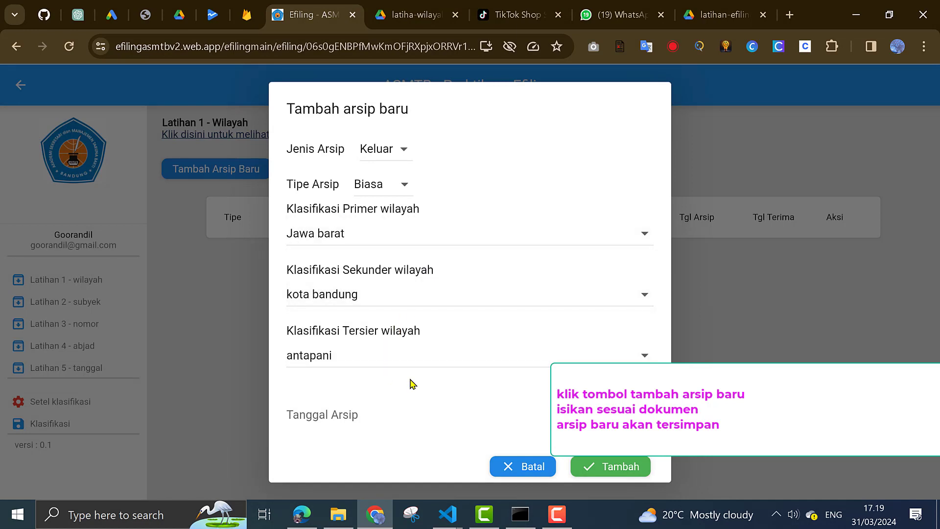
# Set both the archive date and the received date to 31 March 2024
pyautogui.scroll(-2, 410, 383)
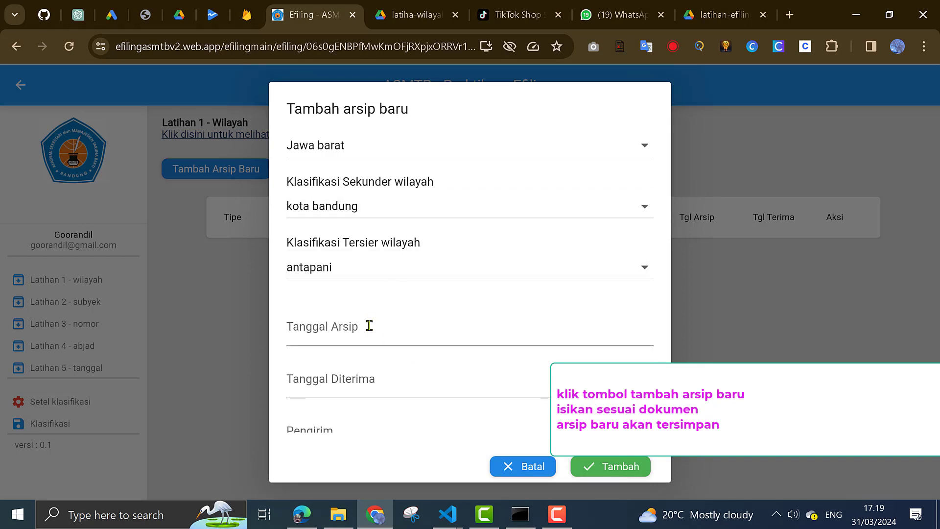
pyautogui.click(369, 326)
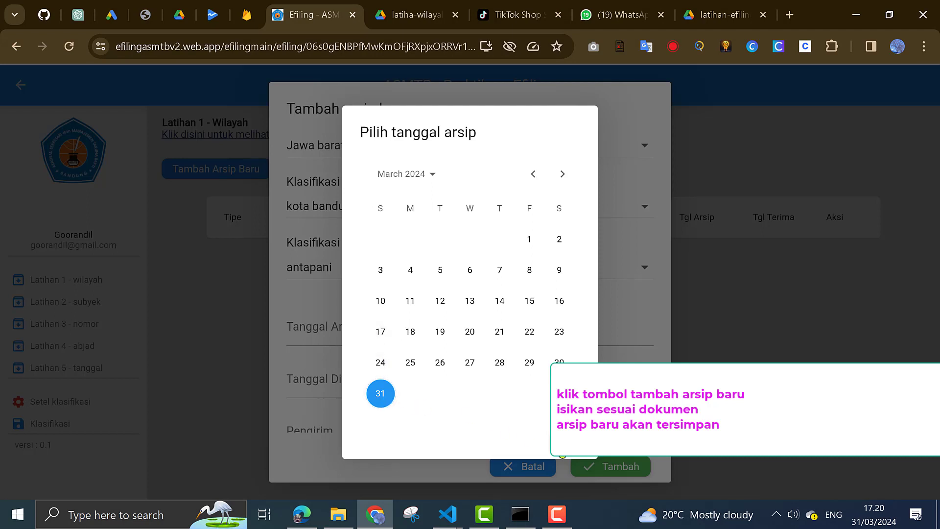
pyautogui.click(543, 421)
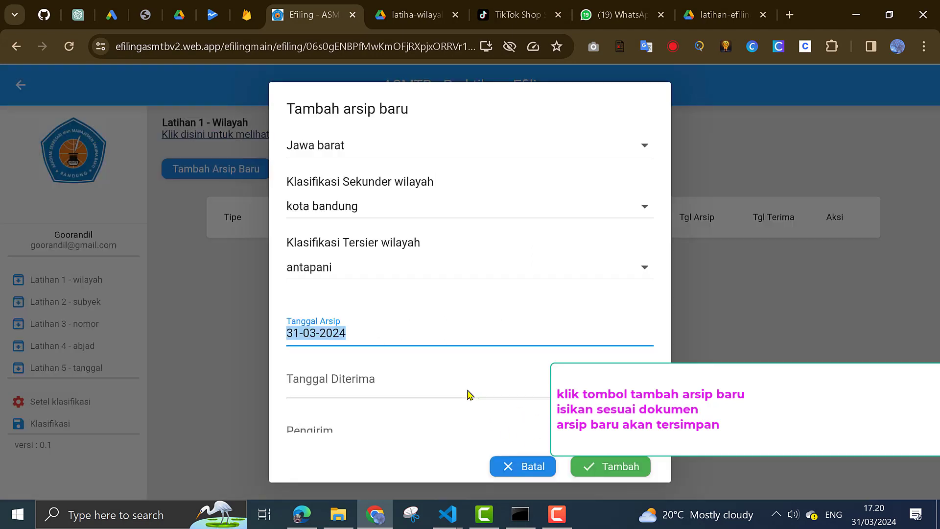
pyautogui.click(397, 387)
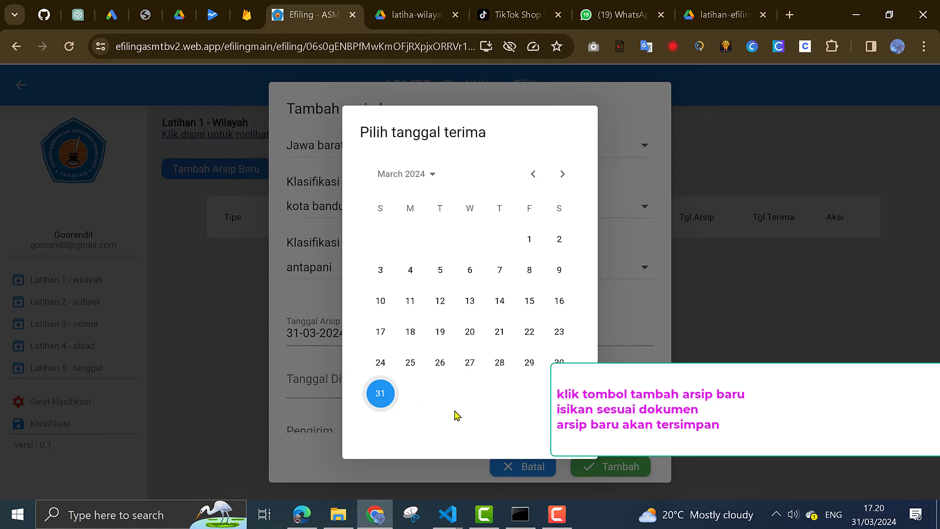
pyautogui.click(568, 434)
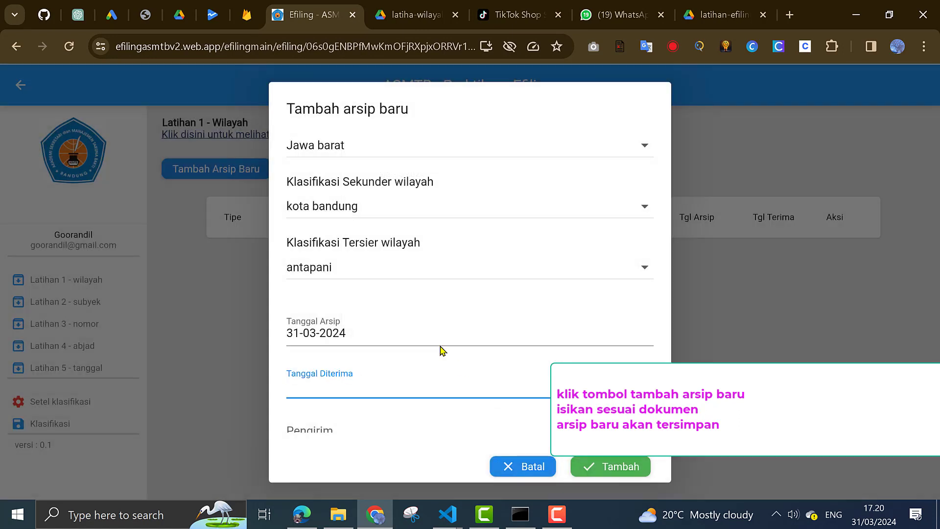
pyautogui.click(346, 389)
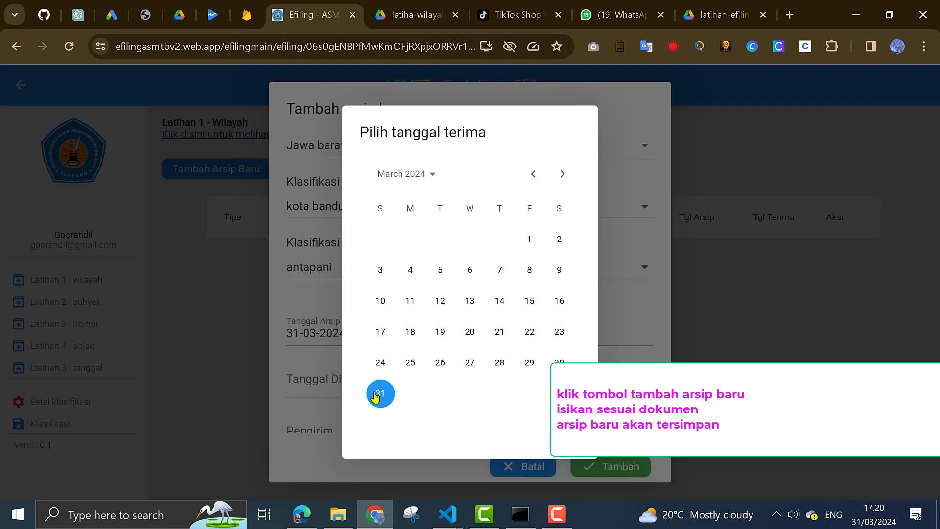
pyautogui.click(568, 433)
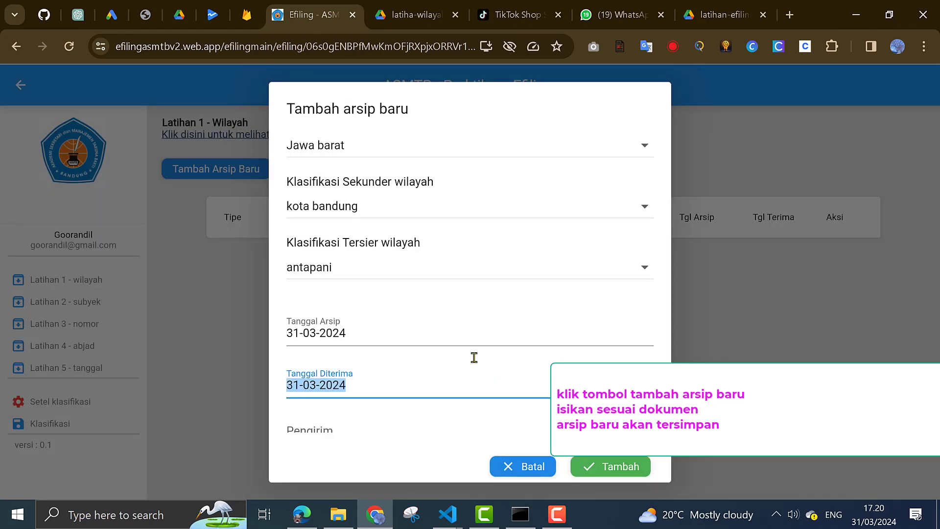
pyautogui.scroll(-1, 429, 325)
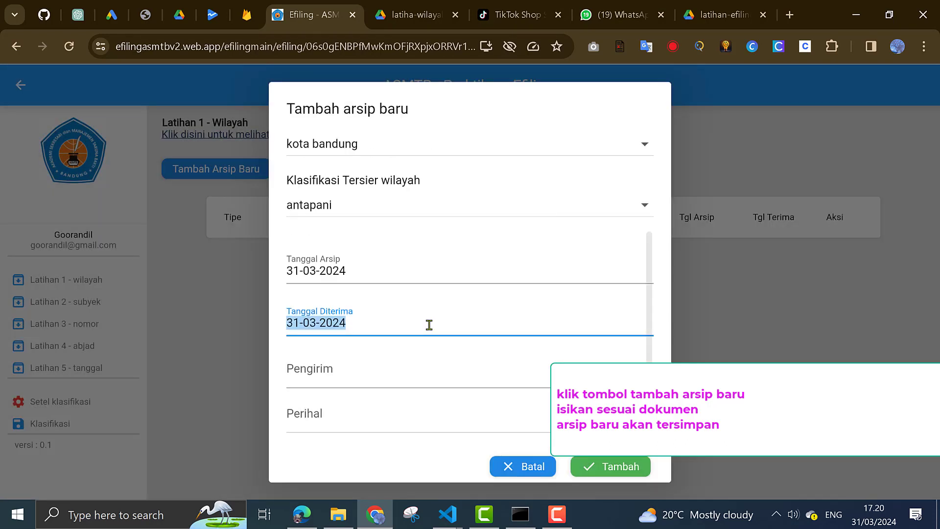
# Enter sender PT BJ and subject Perkenalan, then save the archive entry
pyautogui.click(356, 381)
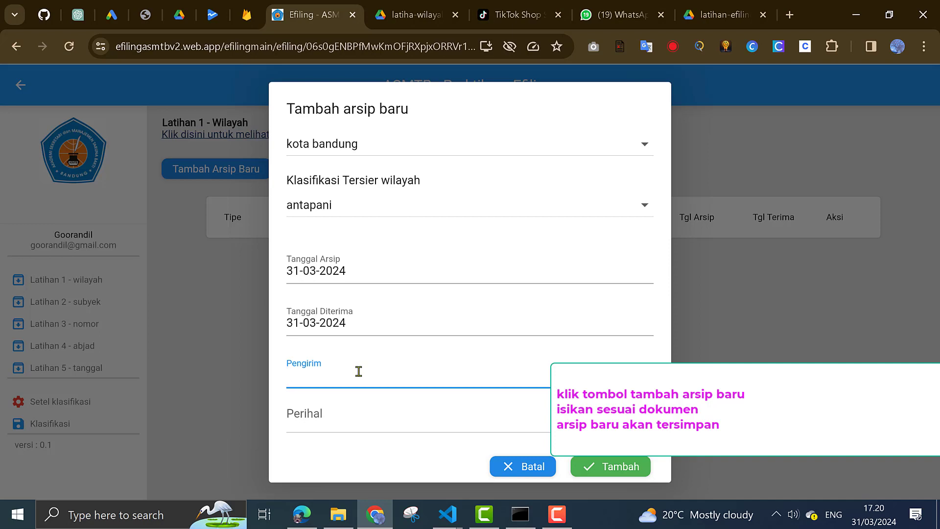
pyautogui.write('PT BJ')
pyautogui.click(329, 415)
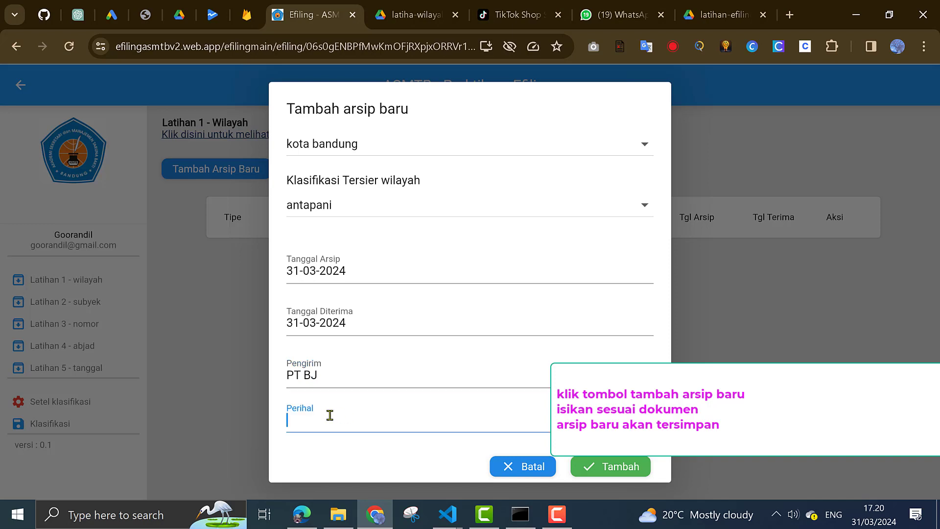
pyautogui.write('Perkenaan')
pyautogui.click(618, 467)
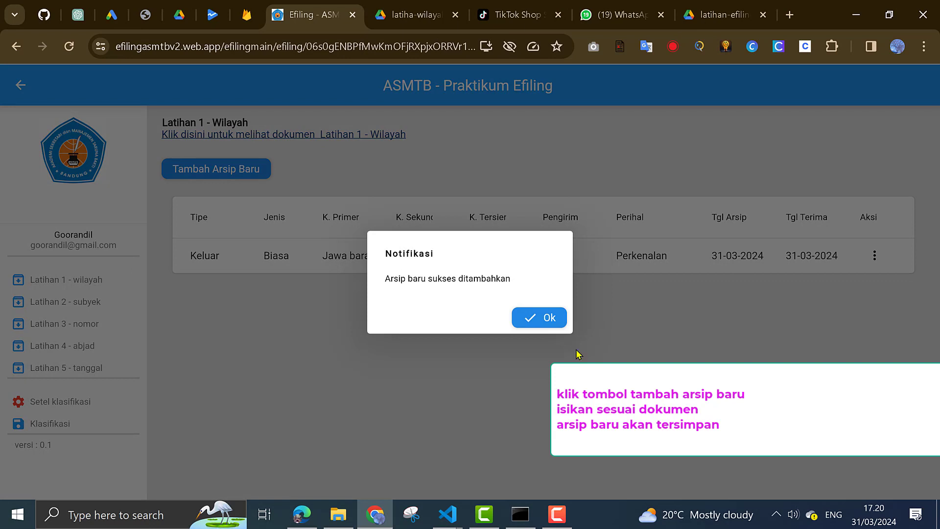
pyautogui.click(552, 319)
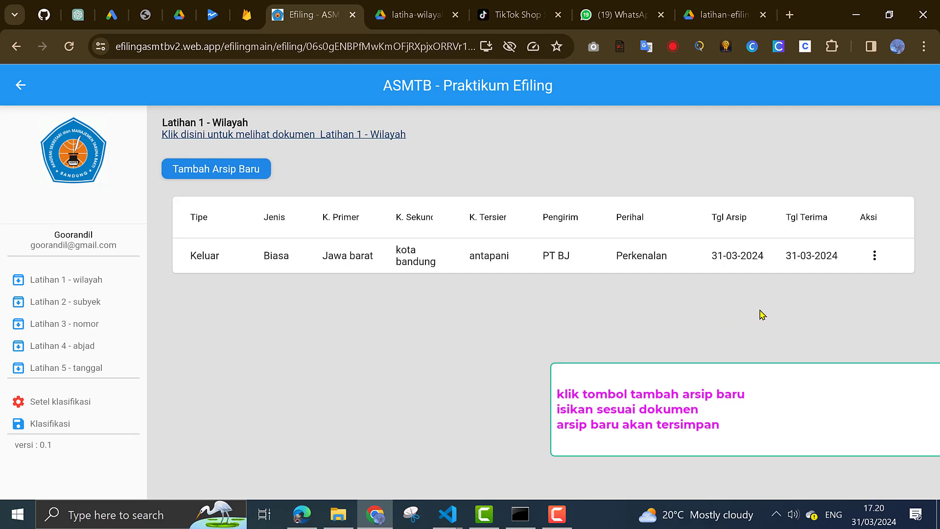
pyautogui.click(875, 256)
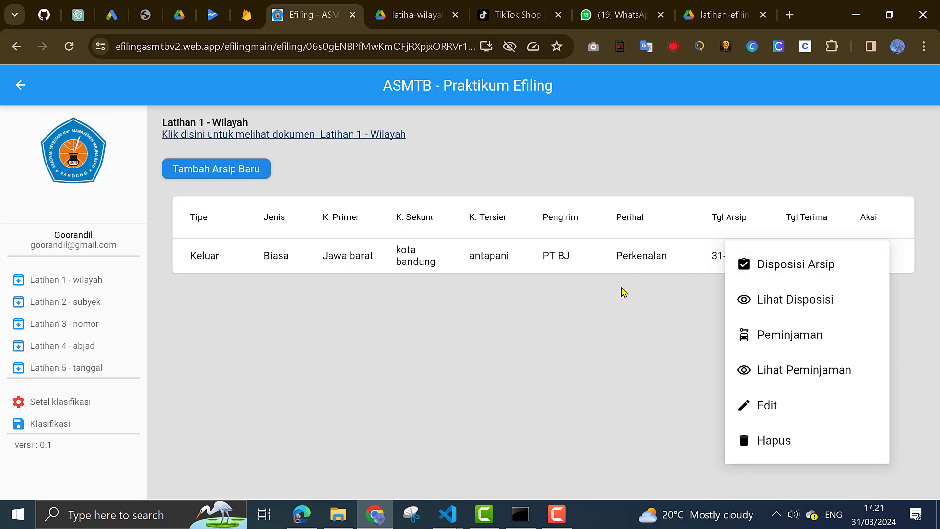
pyautogui.click(623, 291)
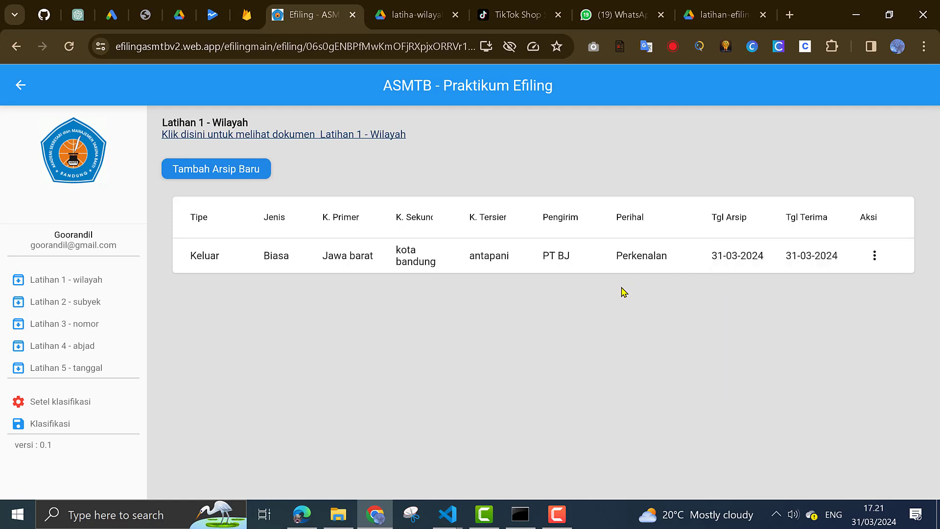
pyautogui.click(46, 424)
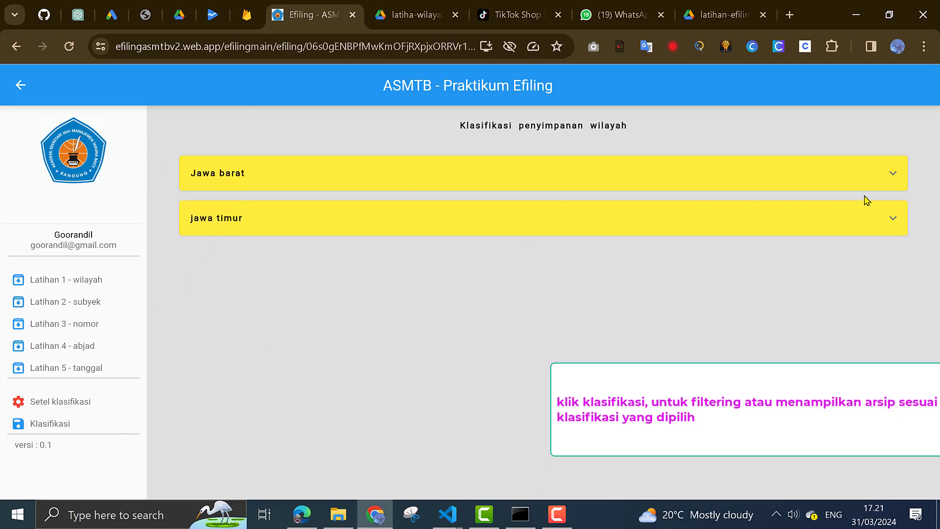
pyautogui.click(900, 180)
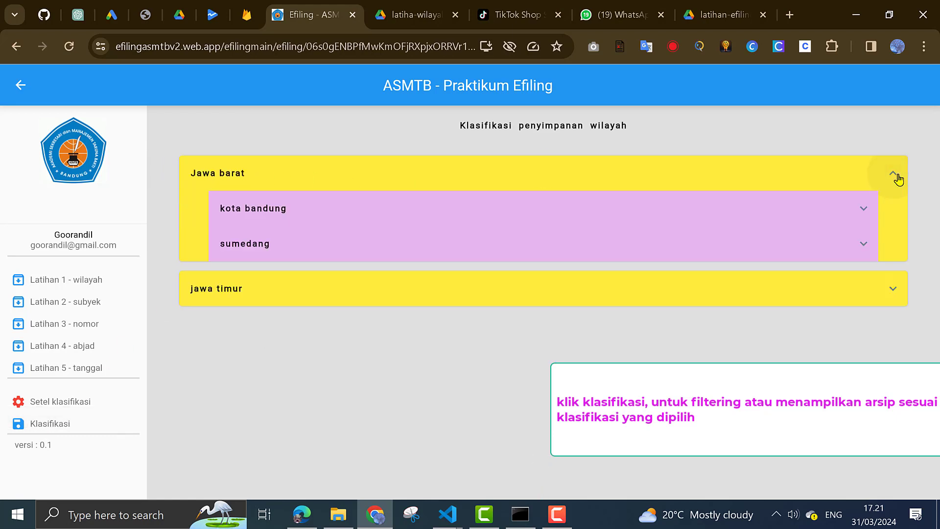
pyautogui.click(864, 211)
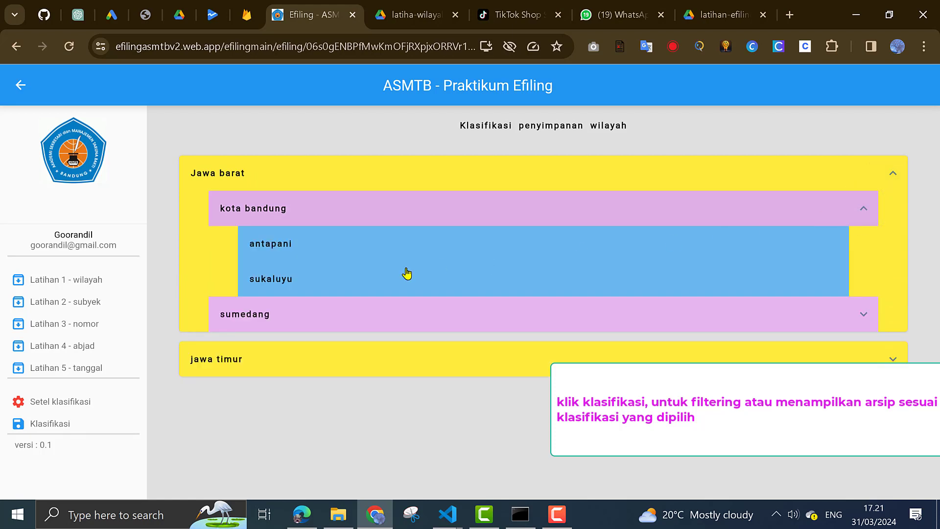
pyautogui.click(283, 251)
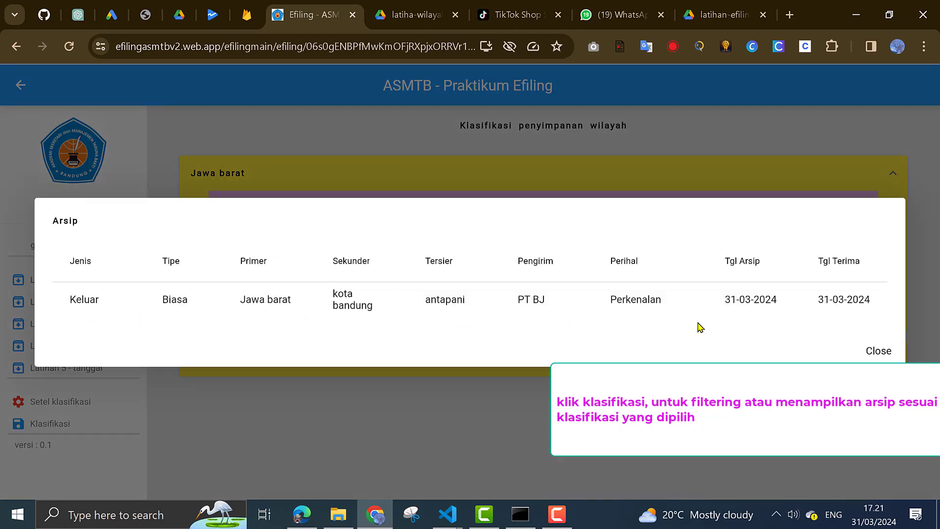
pyautogui.click(880, 351)
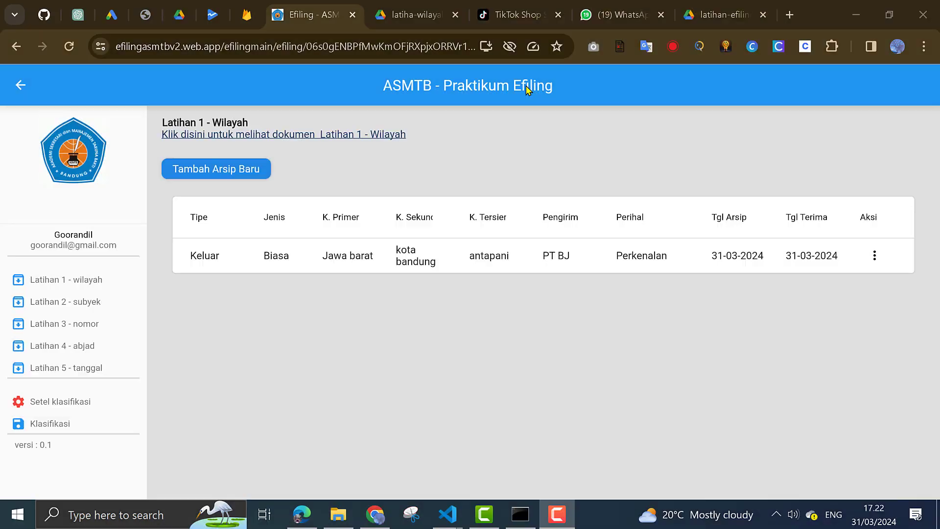
# Fill a disposition dated 31 Mar 2024: from PT BJ, to Kepala, subject surat, instruction dibaca
pyautogui.click(872, 265)
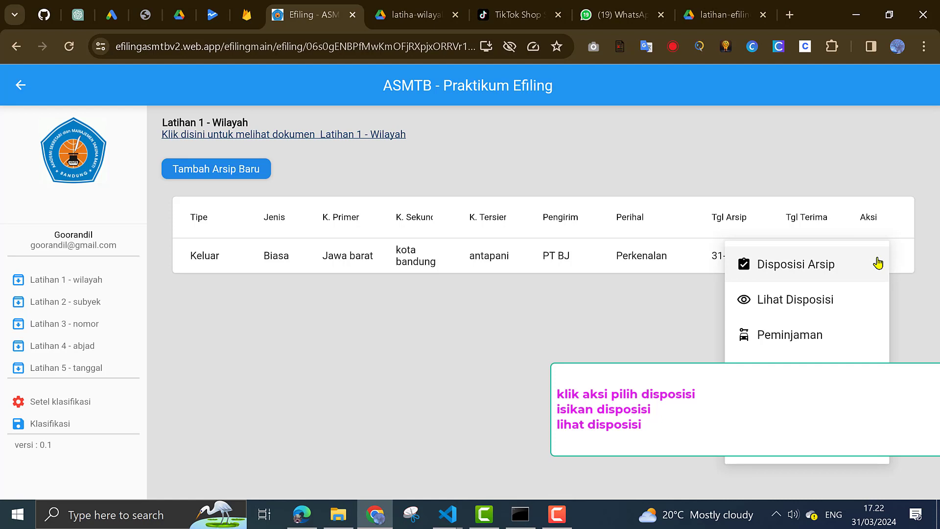
pyautogui.click(827, 270)
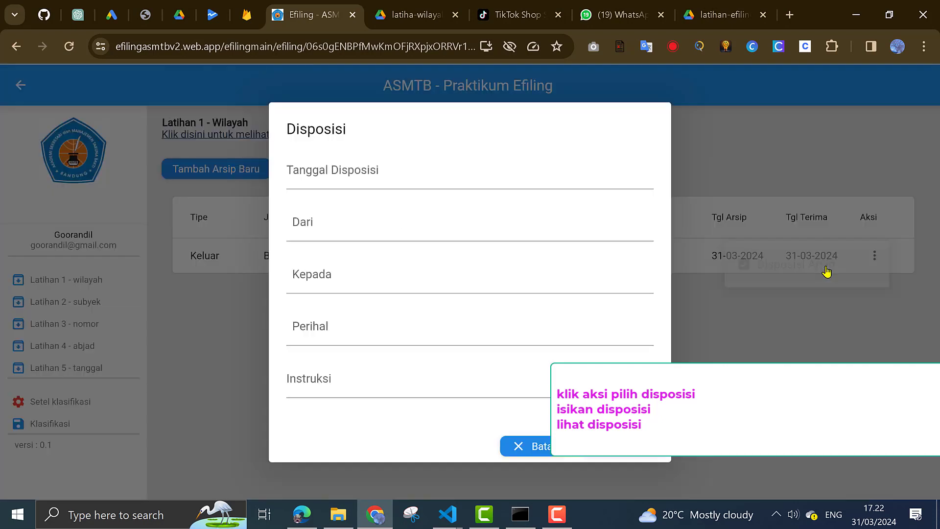
pyautogui.click(351, 172)
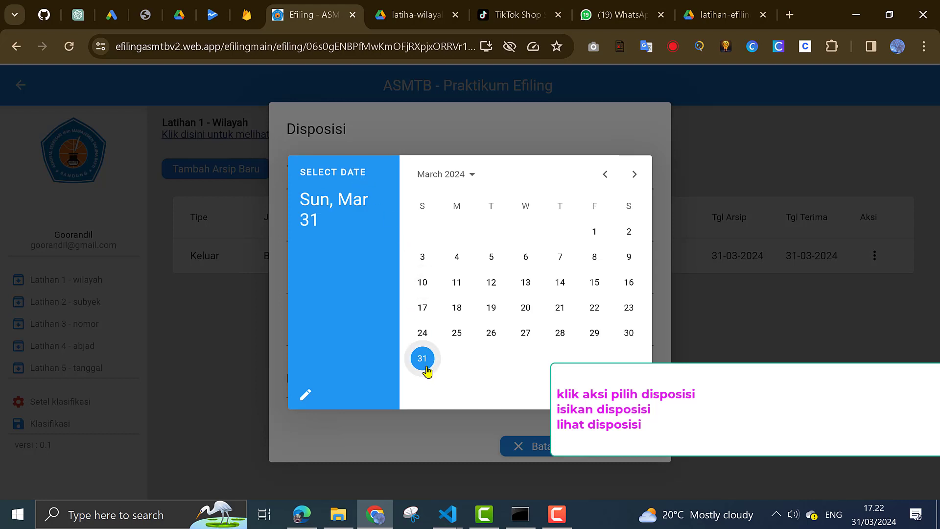
pyautogui.click(424, 367)
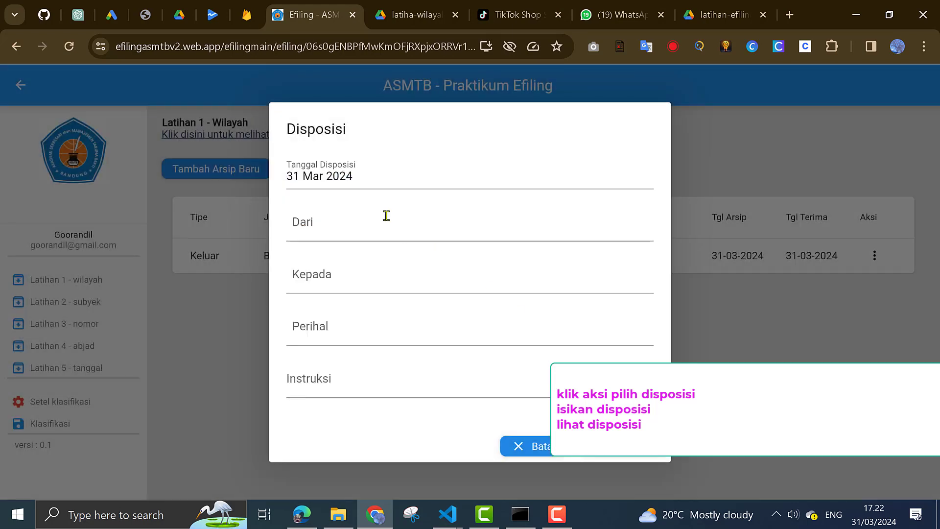
pyautogui.click(385, 214)
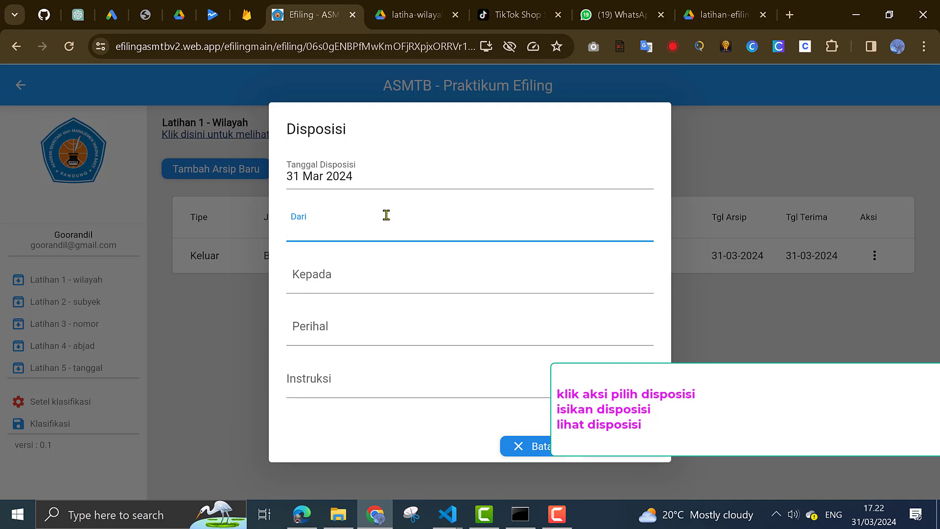
pyautogui.write('PT BJ')
pyautogui.click(319, 276)
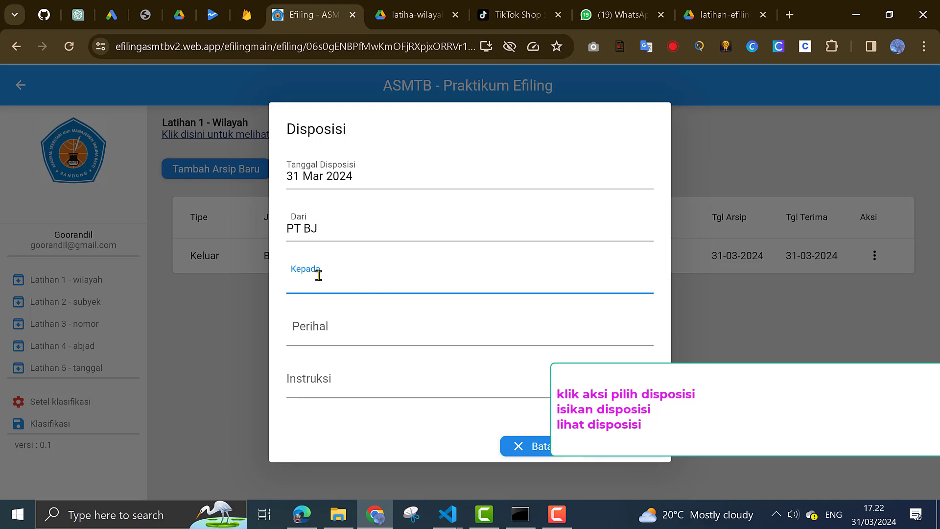
pyautogui.write('Kepala')
pyautogui.click(323, 332)
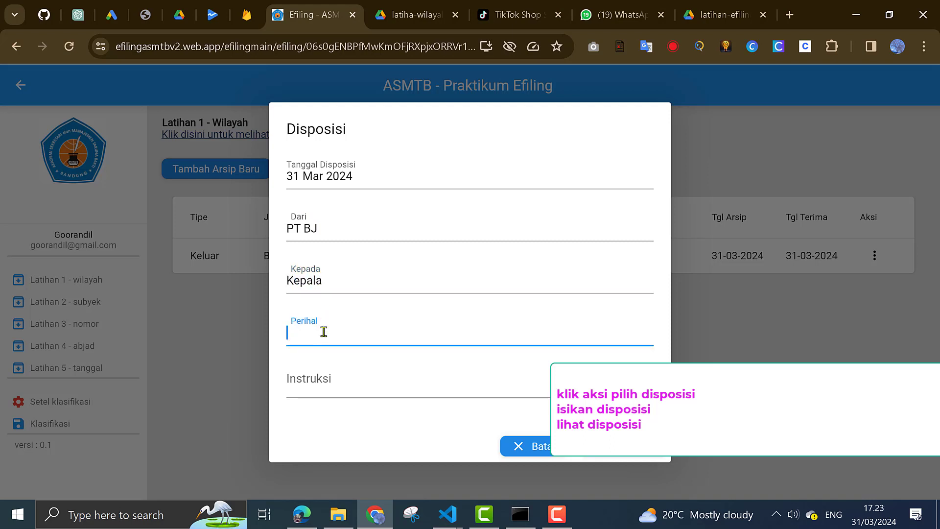
pyautogui.write('surat')
pyautogui.click(323, 385)
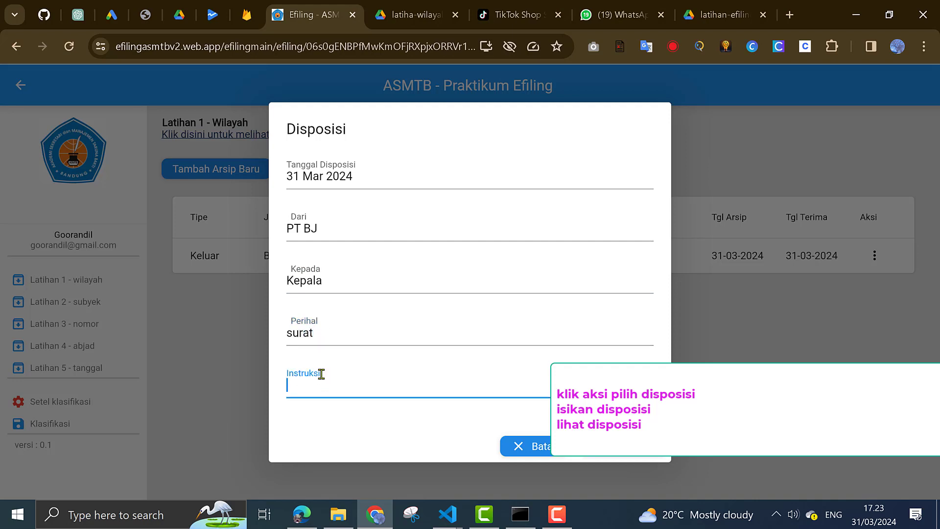
pyautogui.write('dibaca')
# Save the disposition and review its details via Lihat Disposisi
pyautogui.click(623, 457)
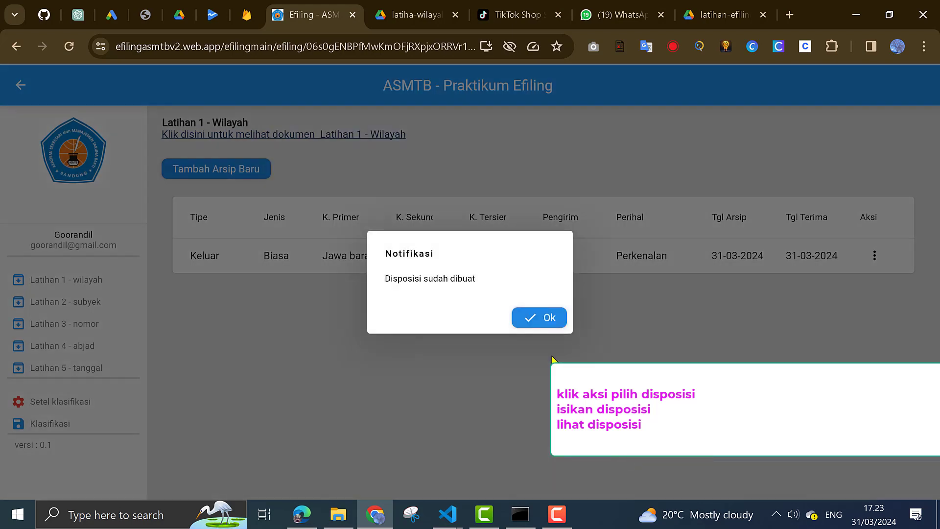
pyautogui.click(529, 319)
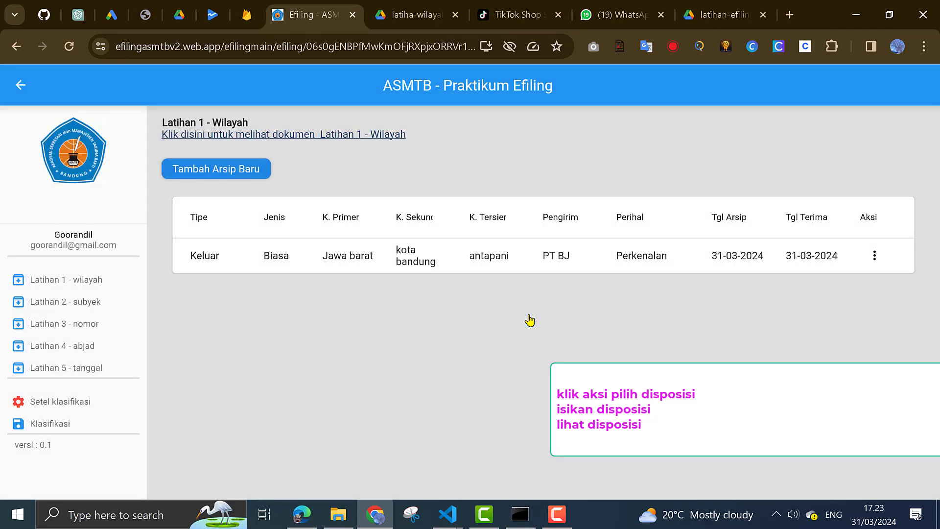
pyautogui.click(875, 255)
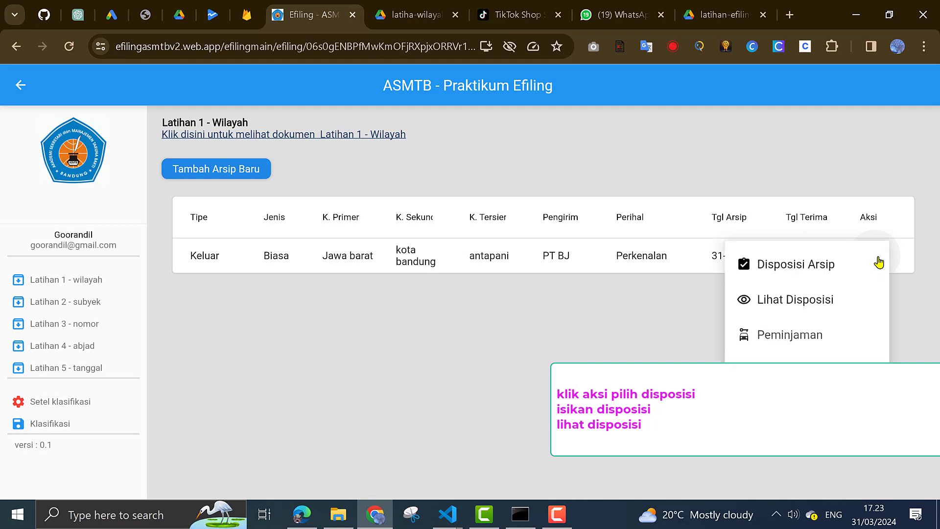
pyautogui.click(824, 308)
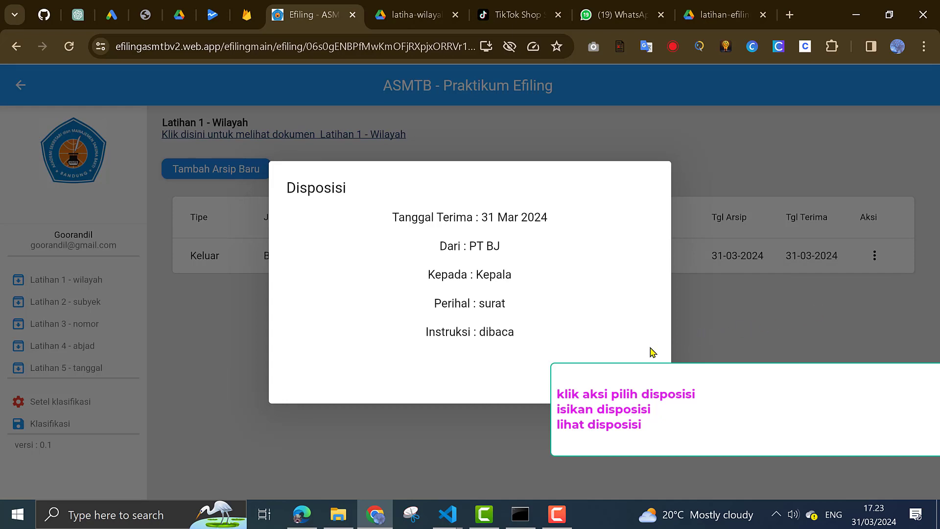
pyautogui.click(642, 385)
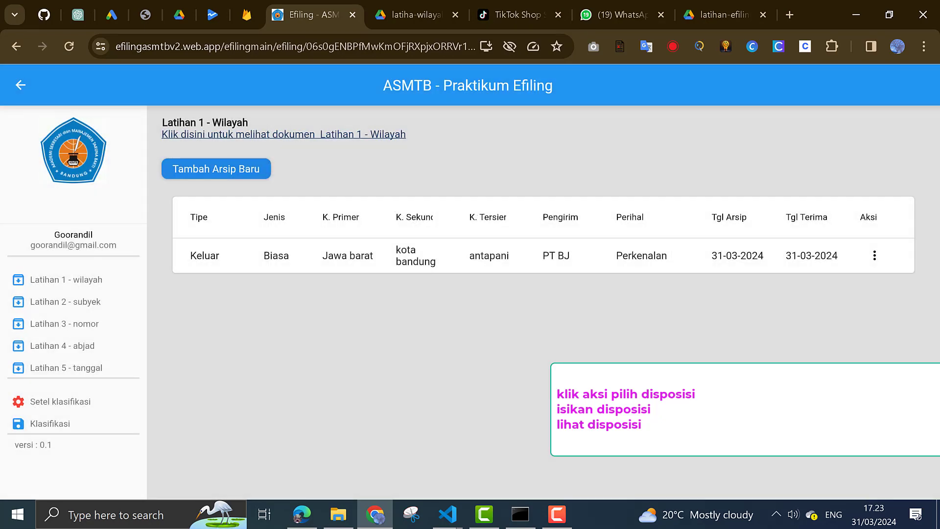
# Start a loan record with loan date 31-03-2024 and return date 04-04-2024
pyautogui.click(877, 257)
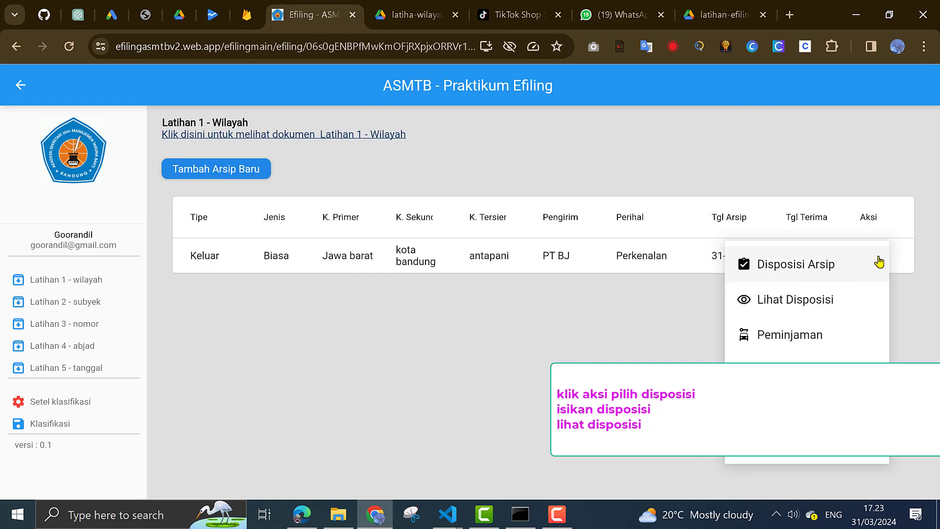
pyautogui.click(806, 341)
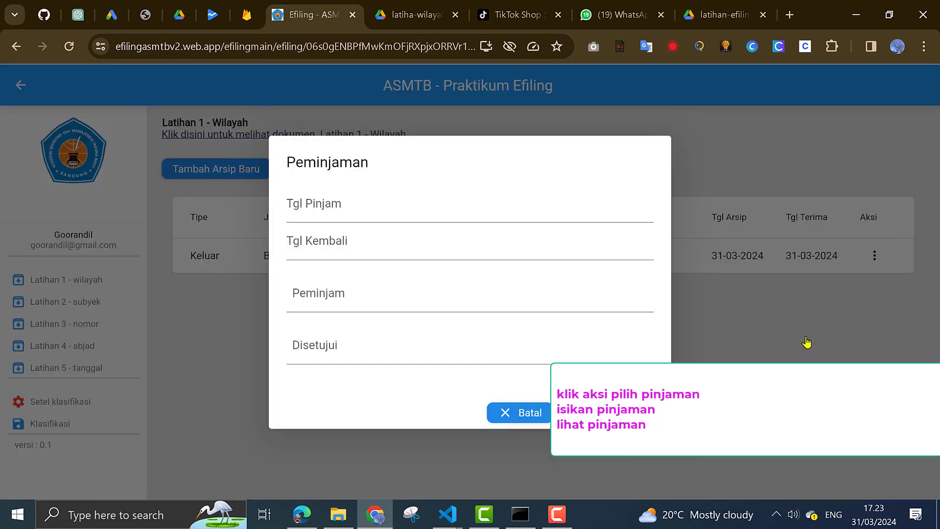
pyautogui.click(353, 206)
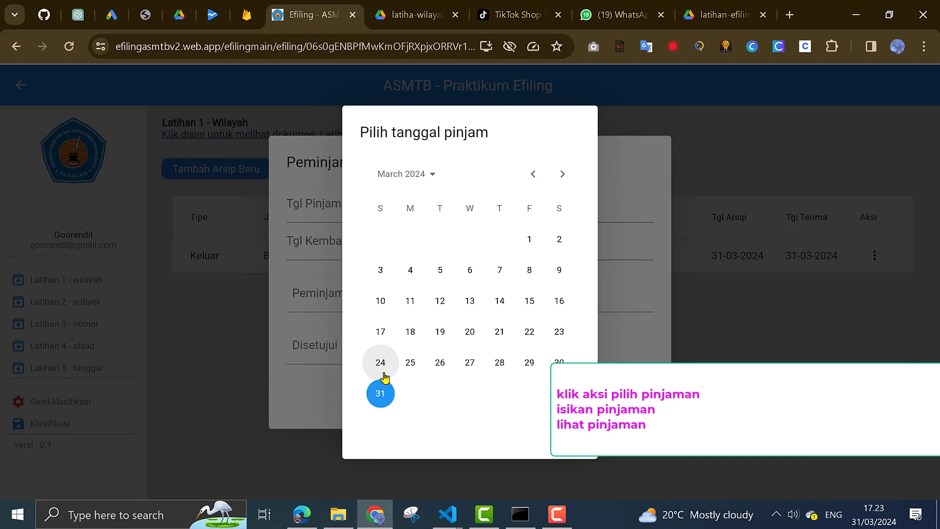
pyautogui.click(379, 395)
pyautogui.click(570, 443)
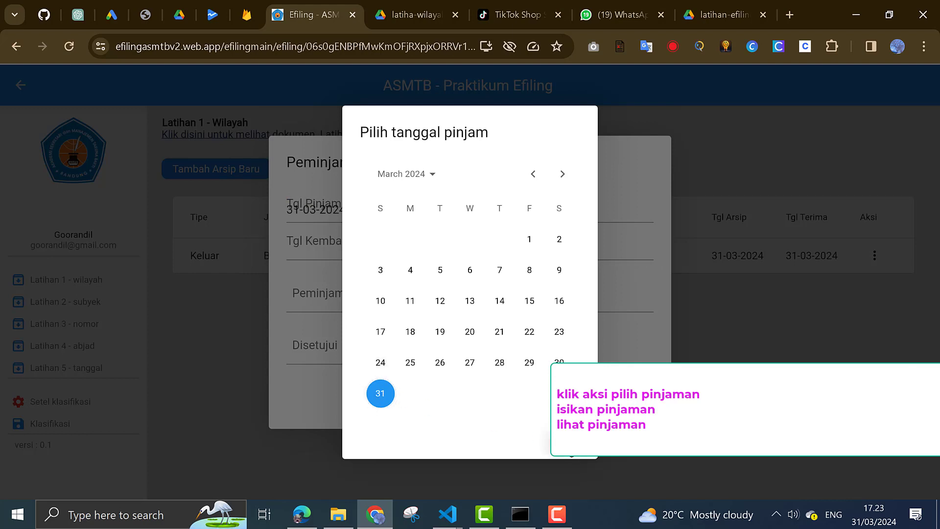
pyautogui.click(376, 238)
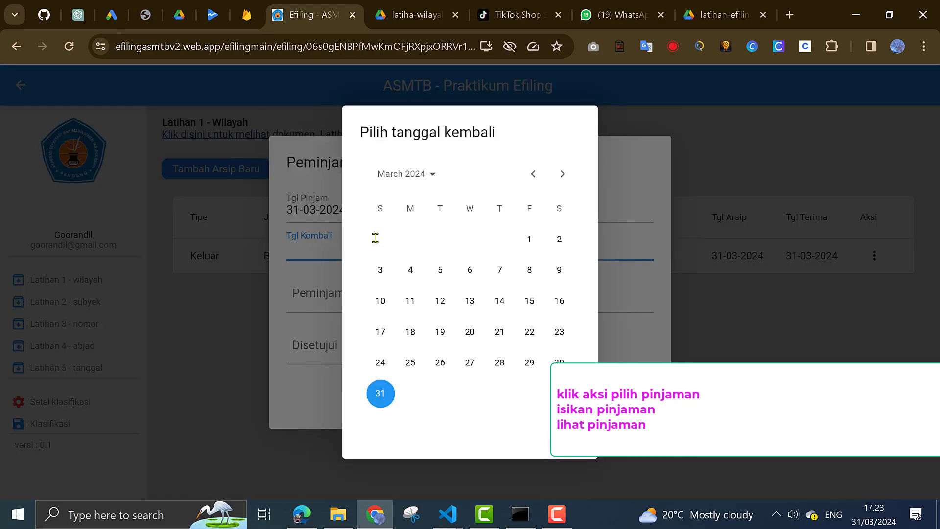
pyautogui.click(563, 175)
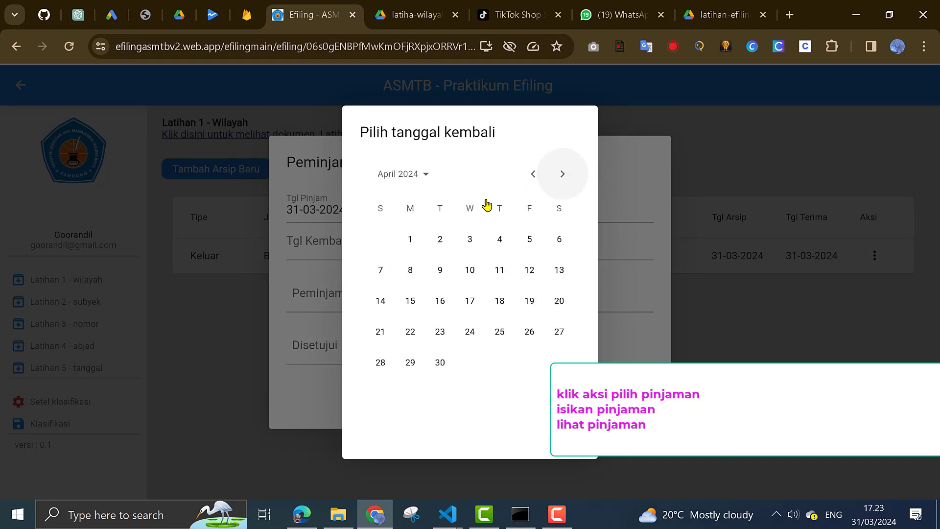
pyautogui.click(500, 238)
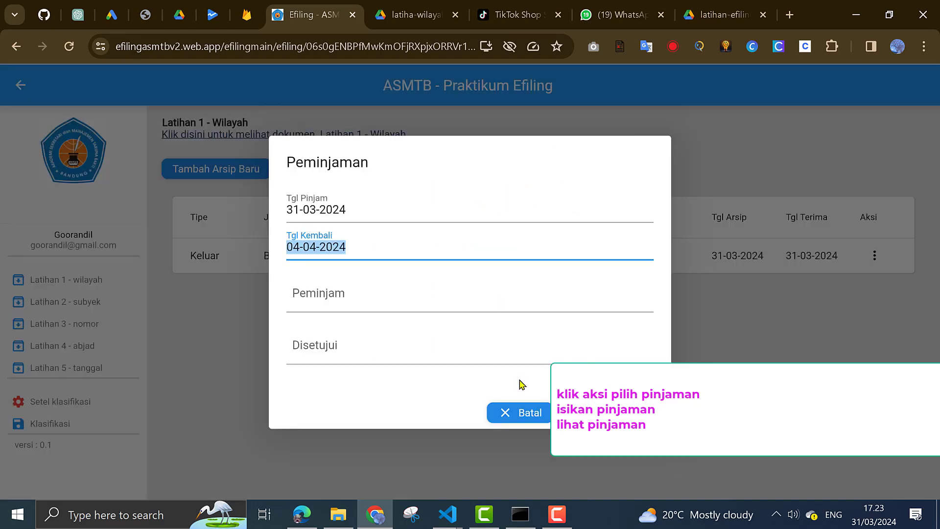
# Enter the borrower's name and approver Kepala, then save the loan
pyautogui.click(408, 285)
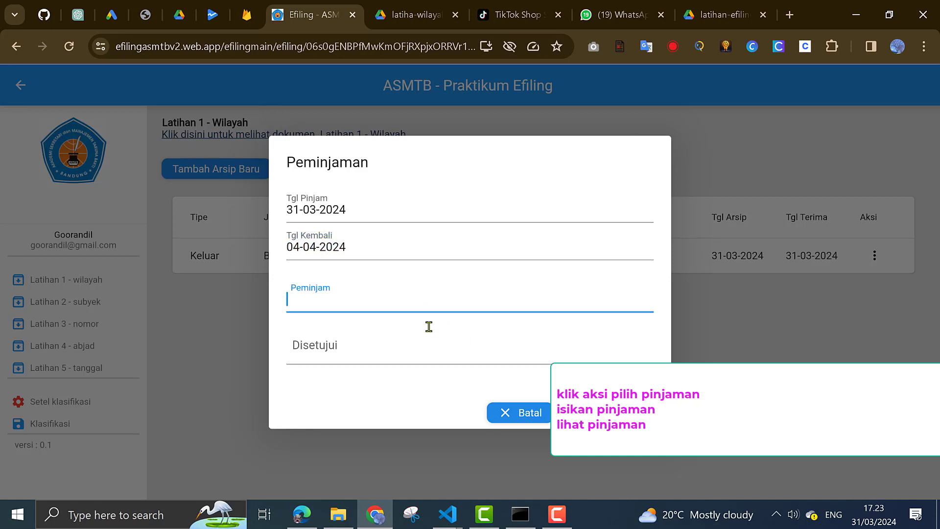
pyautogui.write('Bapak Unen')
pyautogui.click(376, 348)
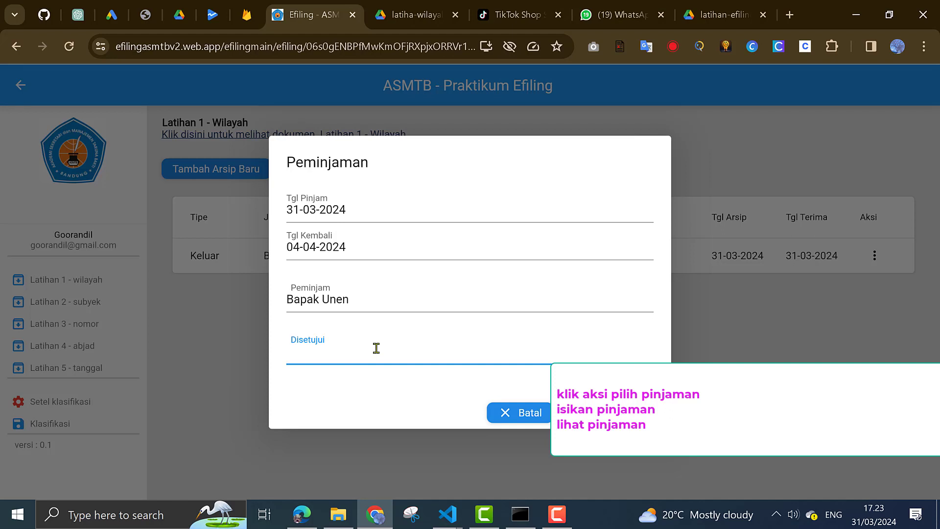
pyautogui.write('Kepala')
pyautogui.press('Return')
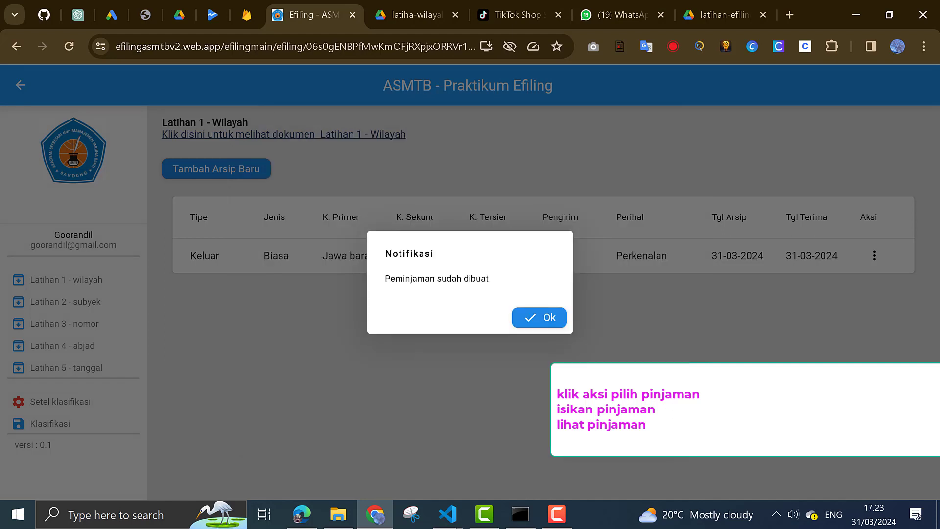
# Dismiss the loan confirmation and review the saved loan details, 31-03-2024 to 04-04-2024
pyautogui.click(535, 318)
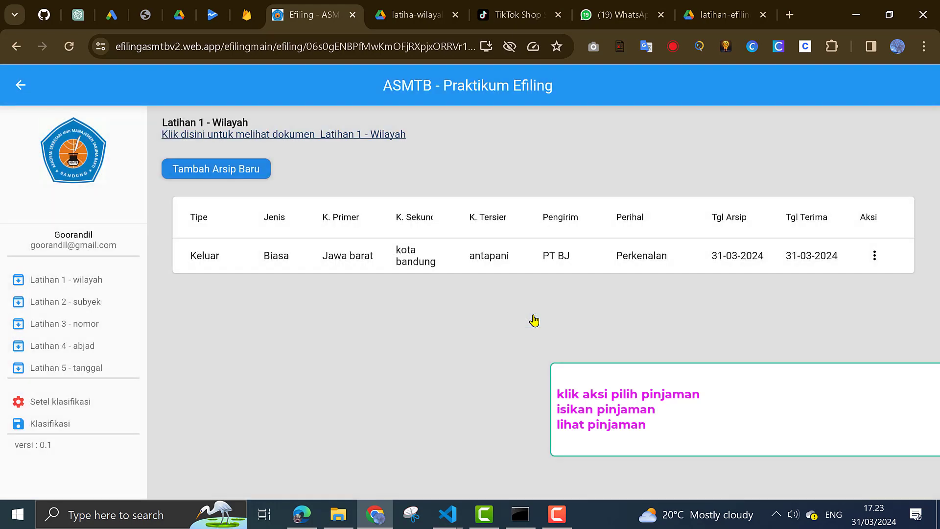
pyautogui.click(875, 256)
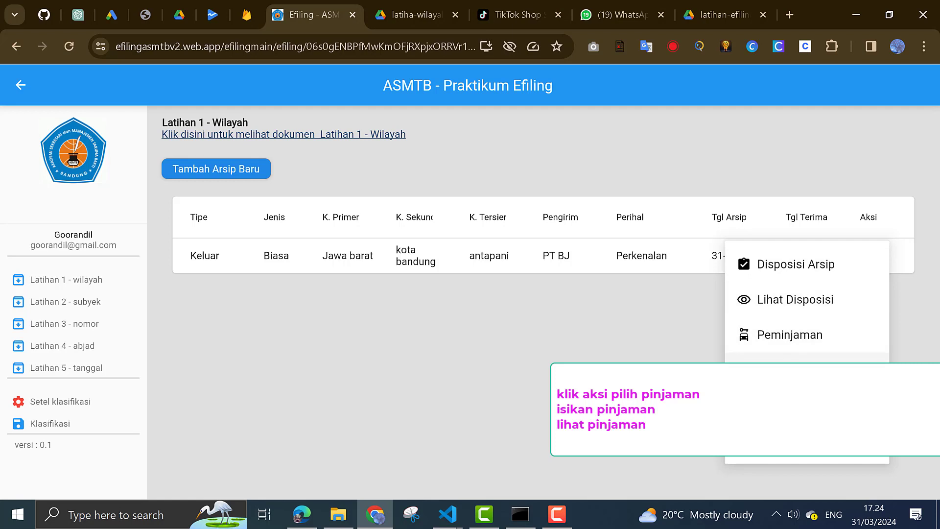
pyautogui.click(828, 370)
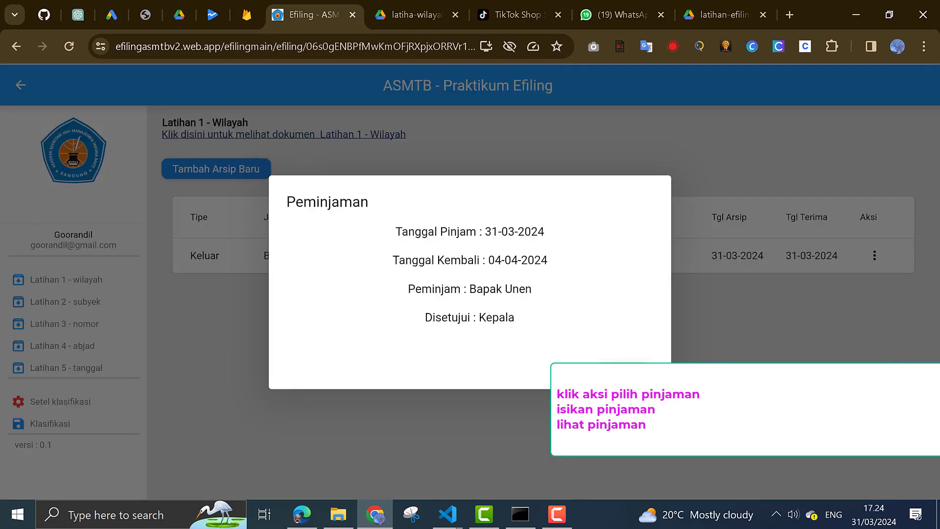
pyautogui.click(624, 371)
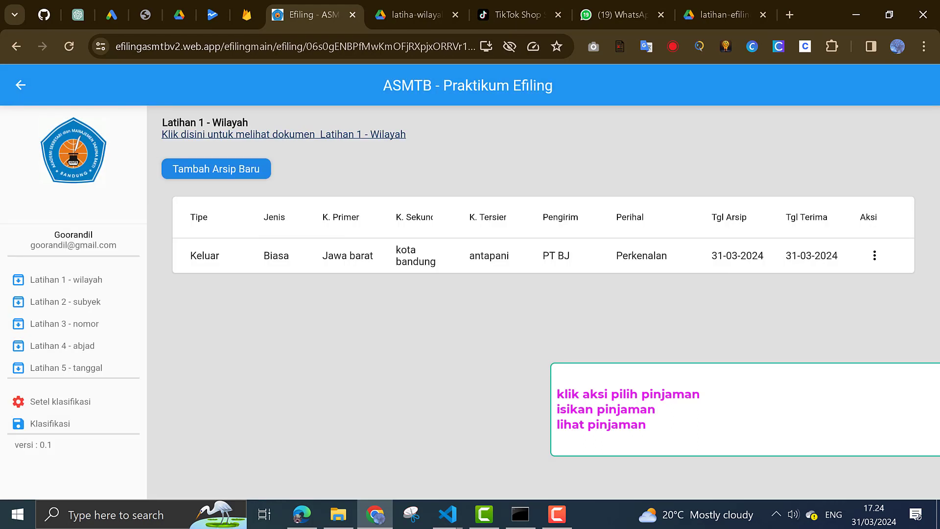